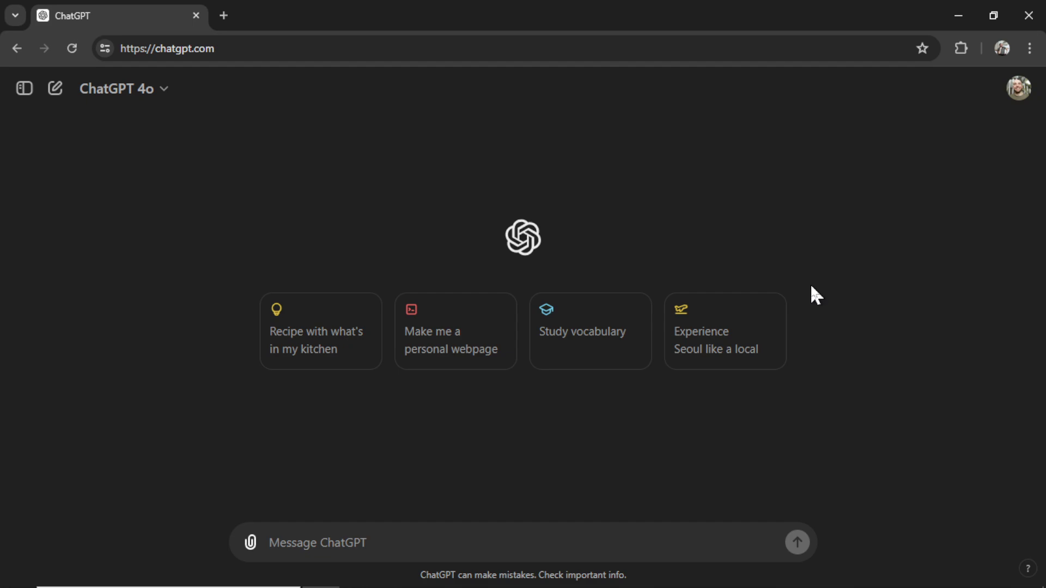
# - Ask ChatGPT to write an article about beach volleyball sunglasses
pyautogui.click(503, 542)
pyautogui.write('Write me ')
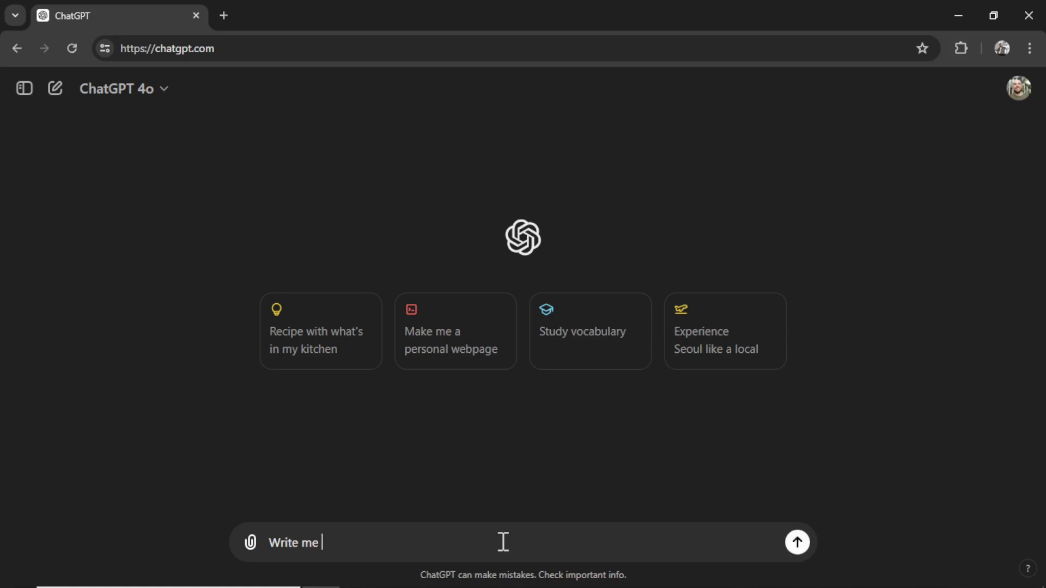
pyautogui.write('an article about beach volleyball')
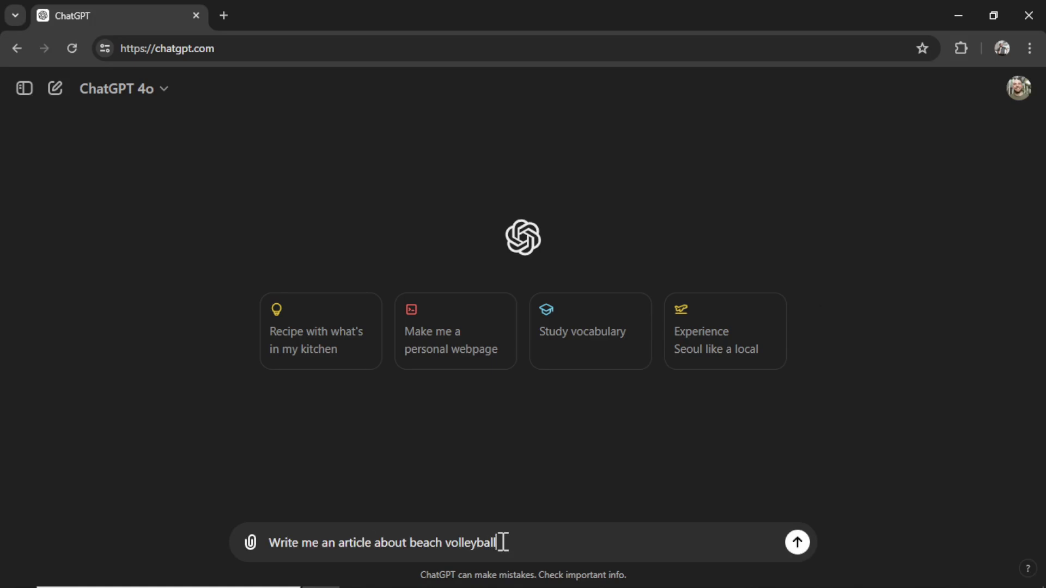
pyautogui.write(' sunglasses')
pyautogui.click(797, 549)
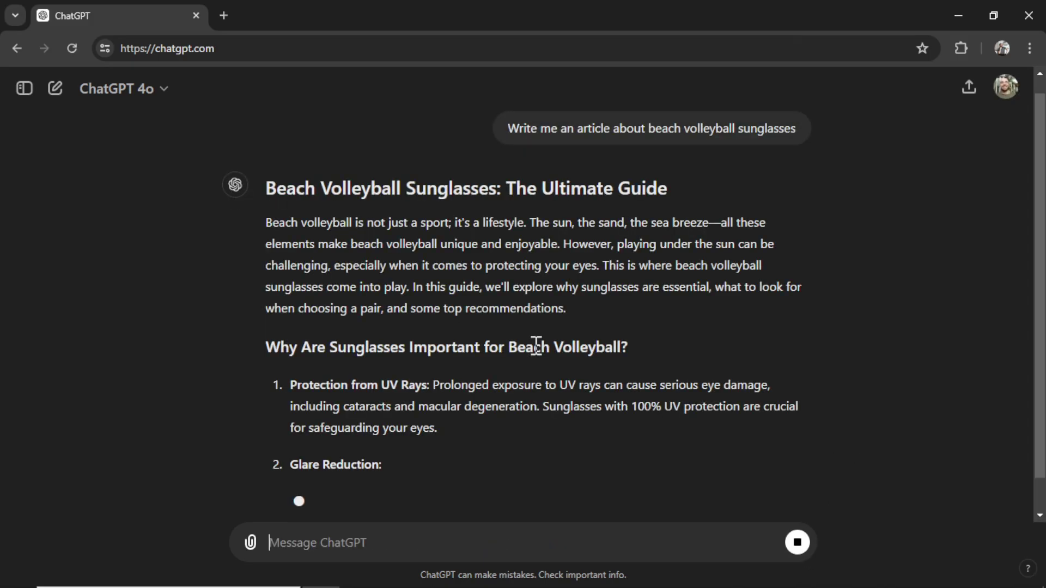
# - Copy the answer into WordCounter to measure it: 554 words, 3,849 characters
pyautogui.click(224, 16)
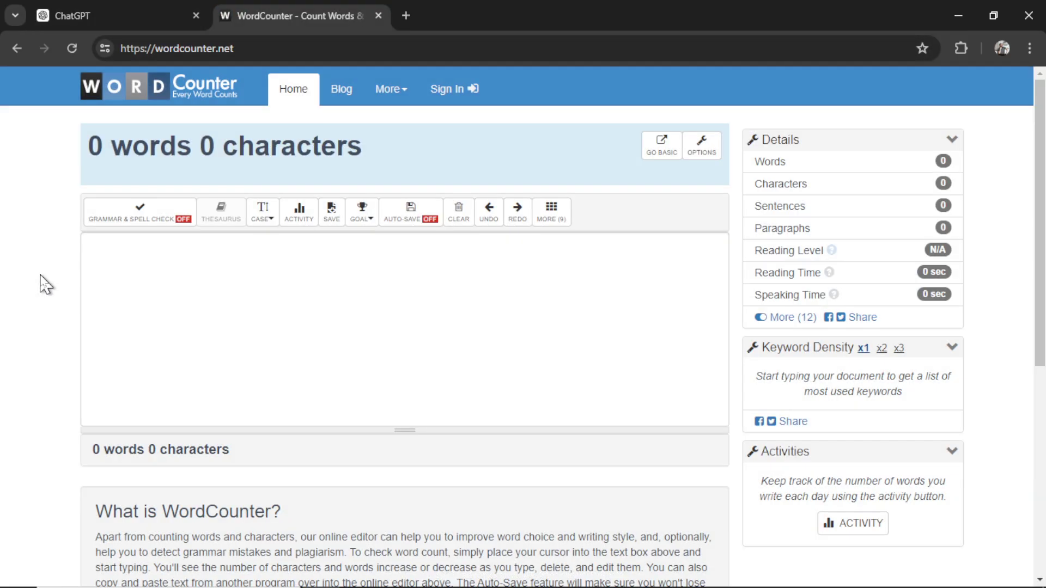
pyautogui.hotkey('ctrl', 'Tab')
pyautogui.click(295, 457)
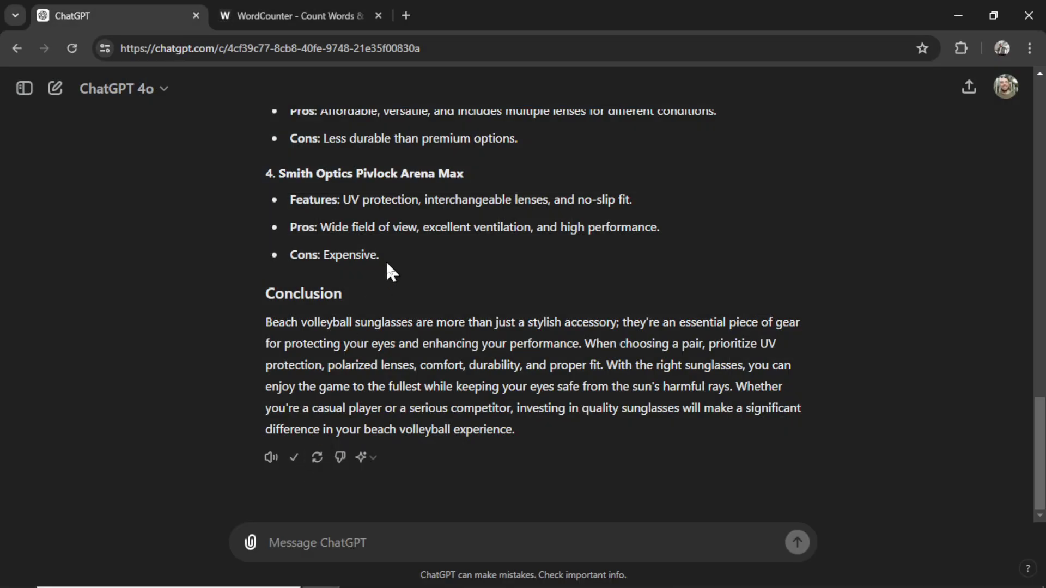
pyautogui.hotkey('ctrl', 'Tab')
pyautogui.hotkey('ctrl', 'v')
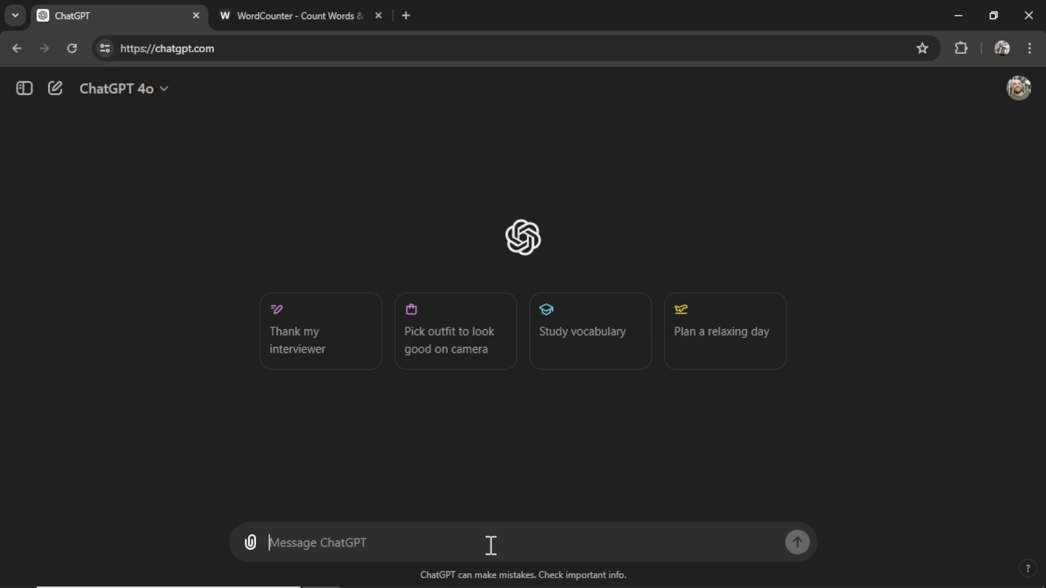
# - Request a DETAILED beach volleyball sunglasses article and copy the 754-word answer
pyautogui.write('Write me a DETAILED article about beach volleyball sunglasses')
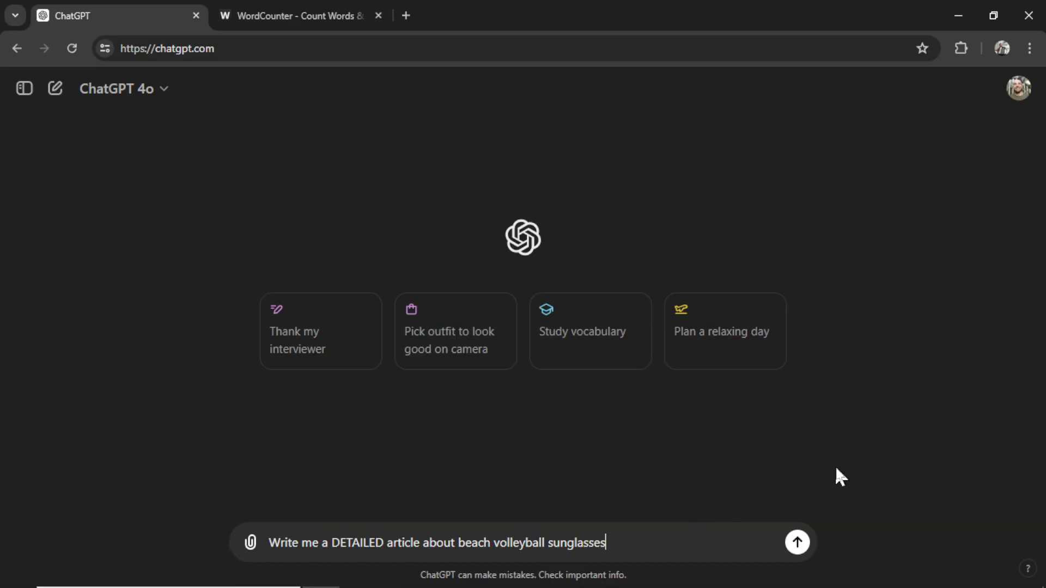
pyautogui.click(796, 551)
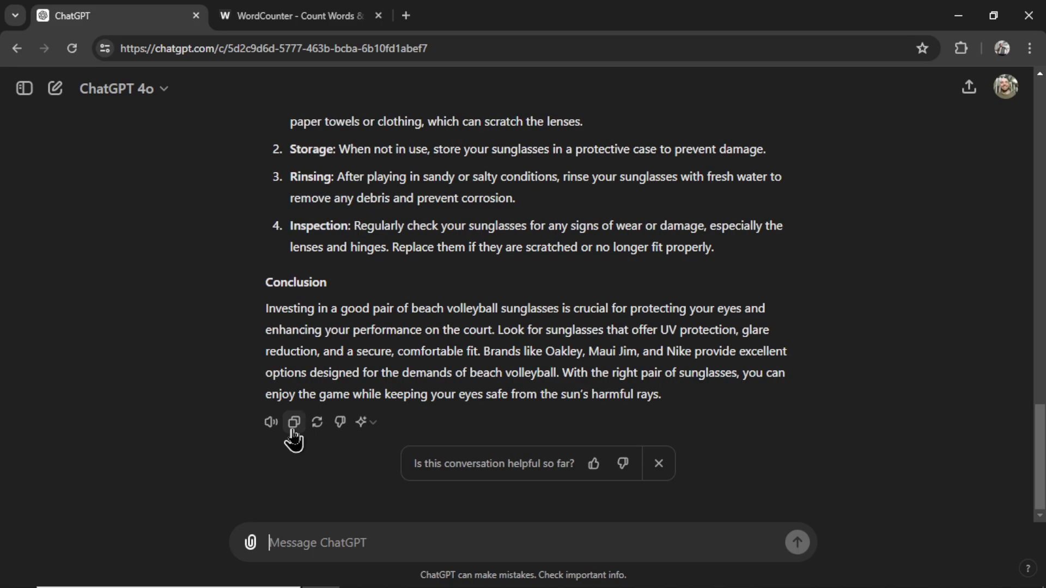
pyautogui.click(294, 422)
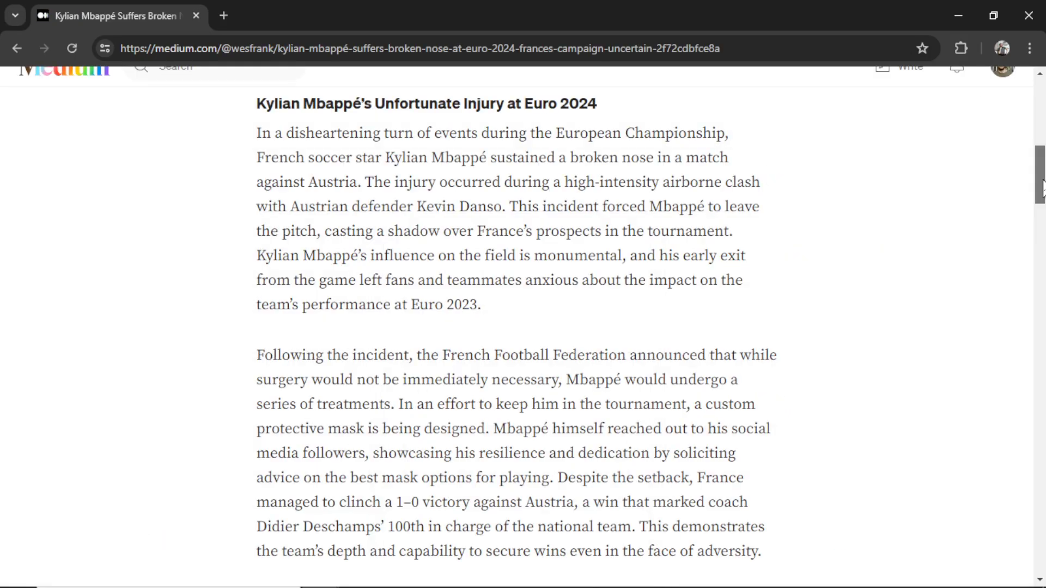
# - Scroll through the Medium article about Mbappé's Euro 2024 broken nose
pyautogui.moveTo(1041, 188); pyautogui.dragTo(1041, 216)
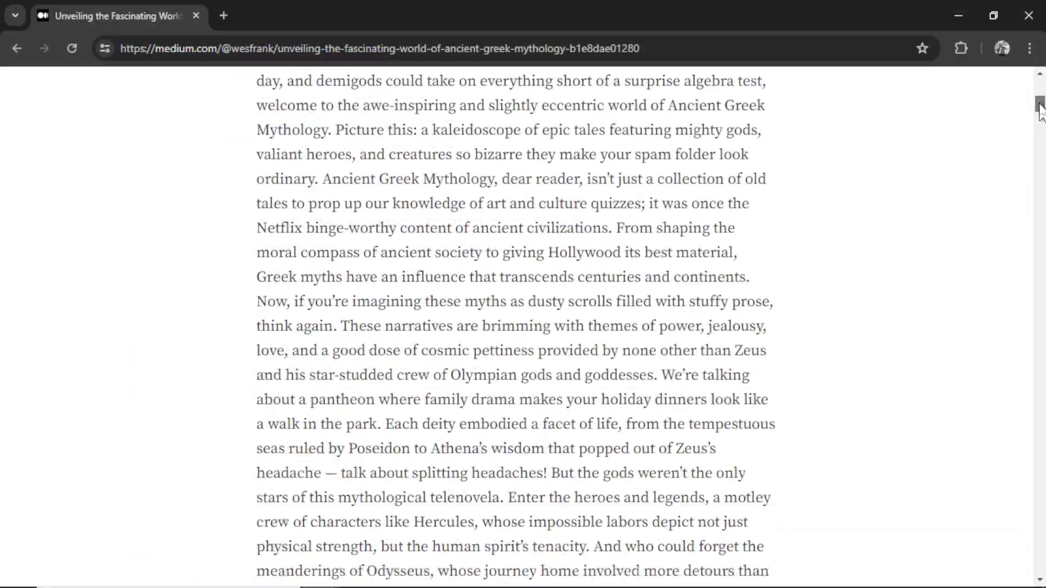
pyautogui.moveTo(1041, 116); pyautogui.dragTo(1041, 436)
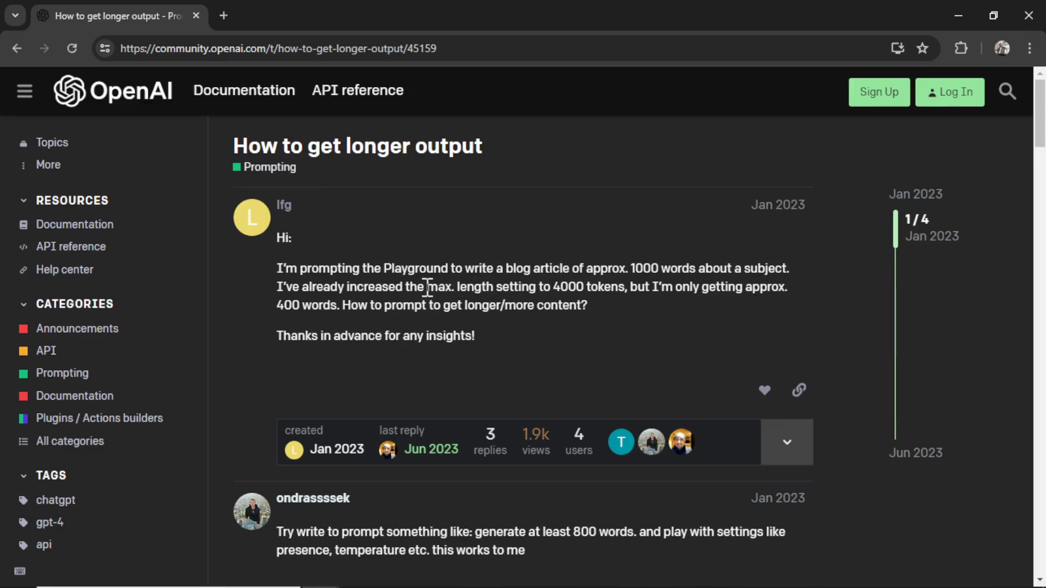
# - Highlight the 4000-token setting, the 400-word result, and the 'generate at least 800 words' advice
pyautogui.moveTo(425, 287); pyautogui.dragTo(625, 289)
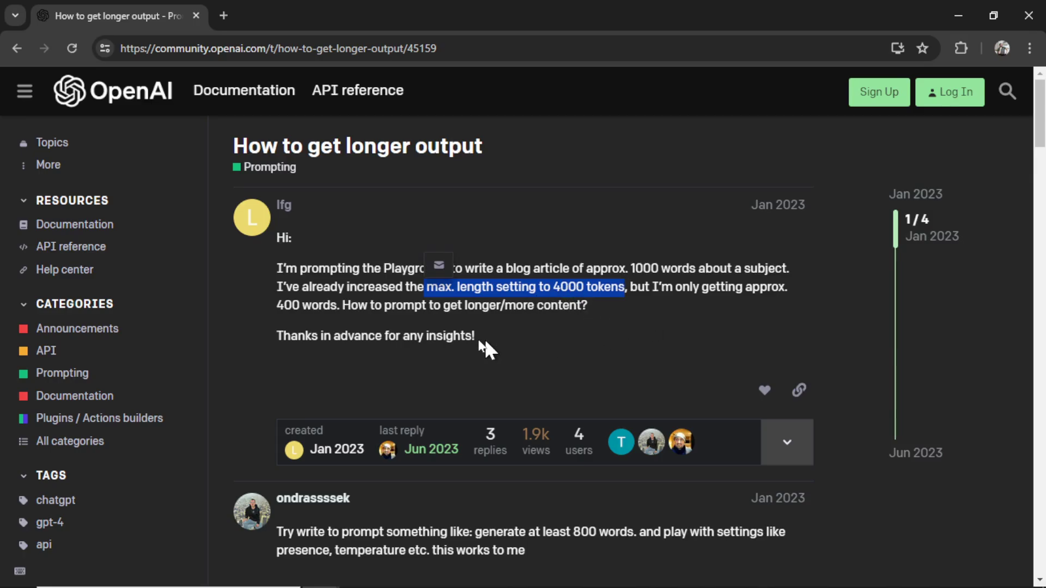
pyautogui.moveTo(278, 306); pyautogui.dragTo(336, 306)
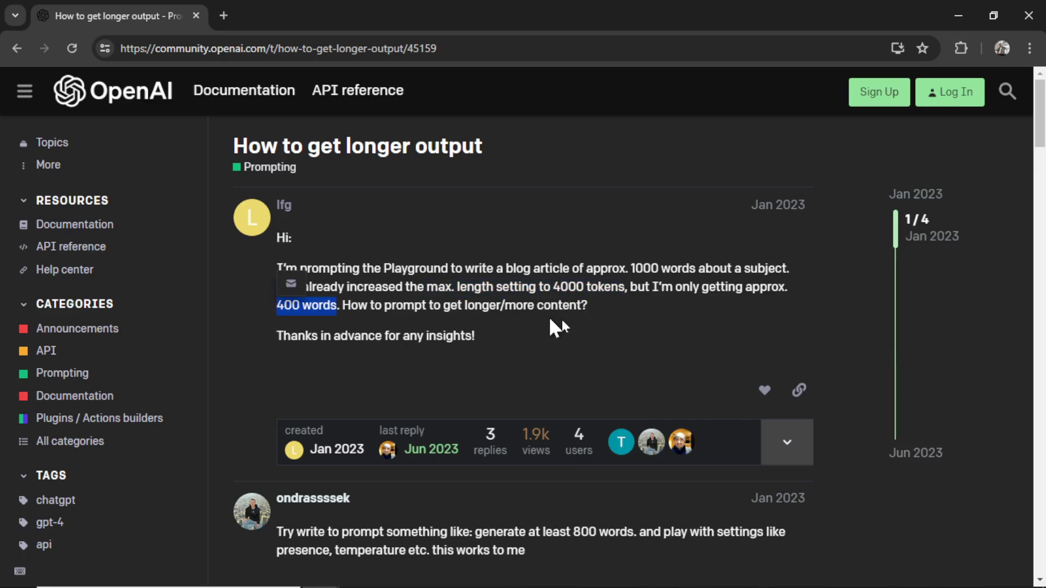
pyautogui.scroll(-5, 678, 314)
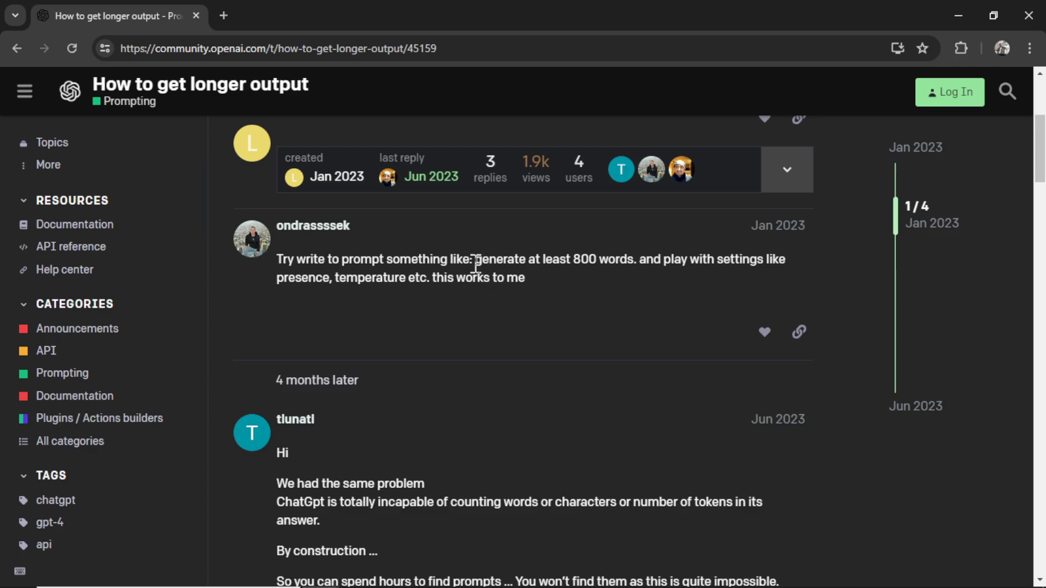
pyautogui.moveTo(475, 265); pyautogui.dragTo(633, 262)
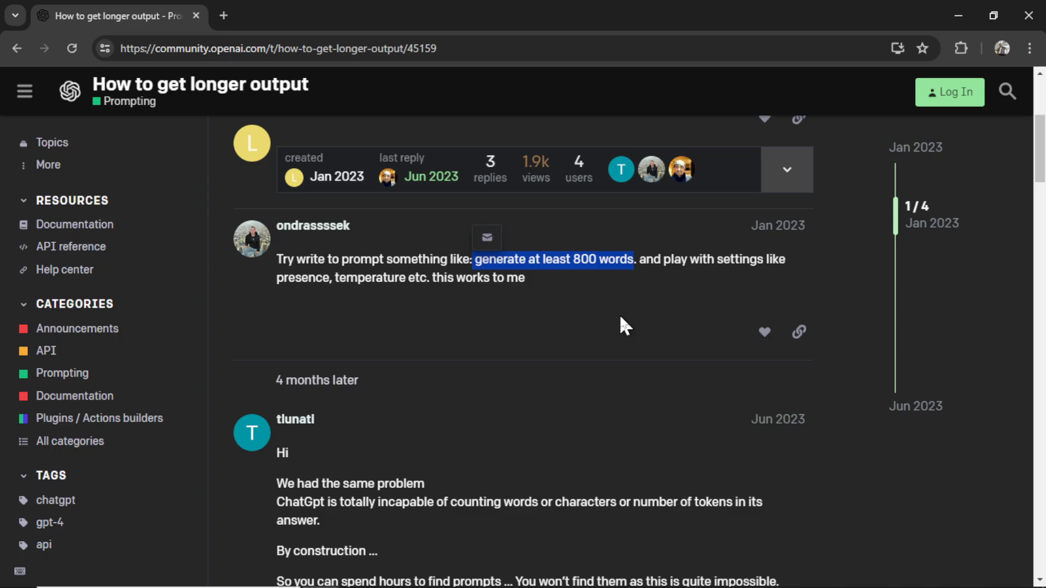
# - Highlight the third post's point that ChatGPT is incapable of counting words
pyautogui.scroll(-5, 621, 319)
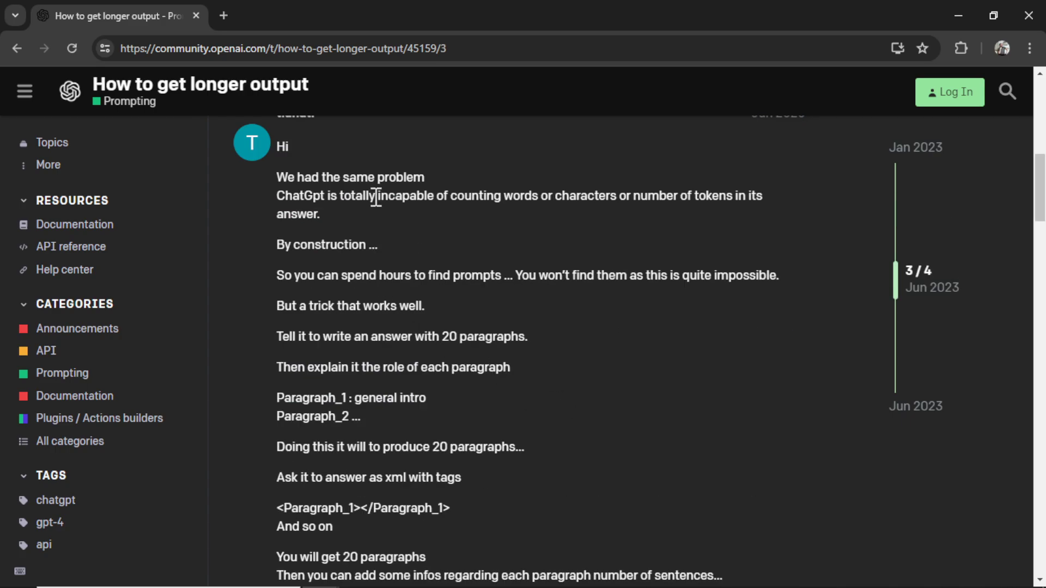
pyautogui.moveTo(378, 197); pyautogui.dragTo(434, 196)
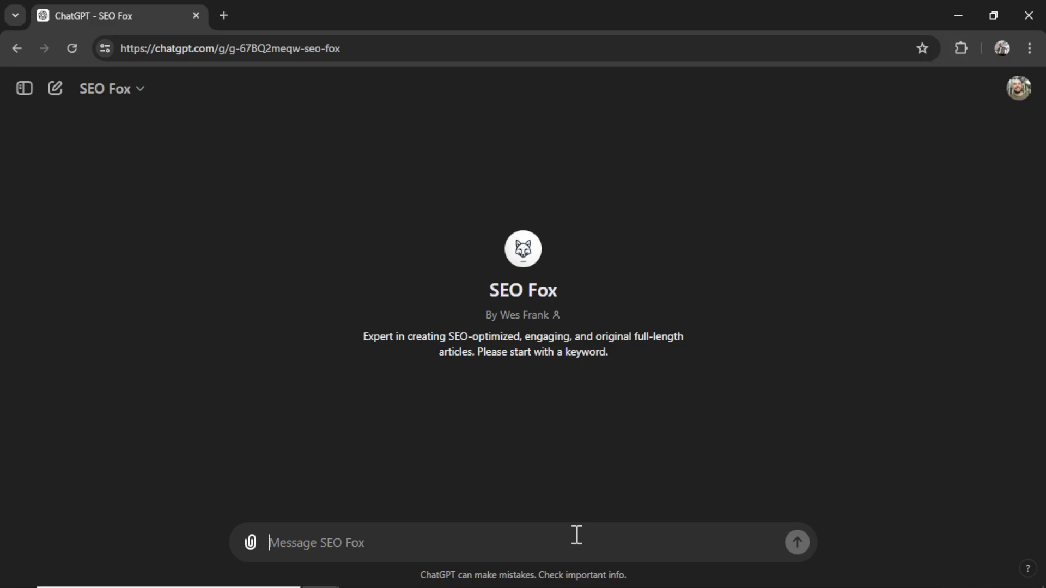
# - Give SEO Fox the keyword 'beach volleyball sunglasses' and choose title number 3
pyautogui.hotkey('ctrl', 'v')
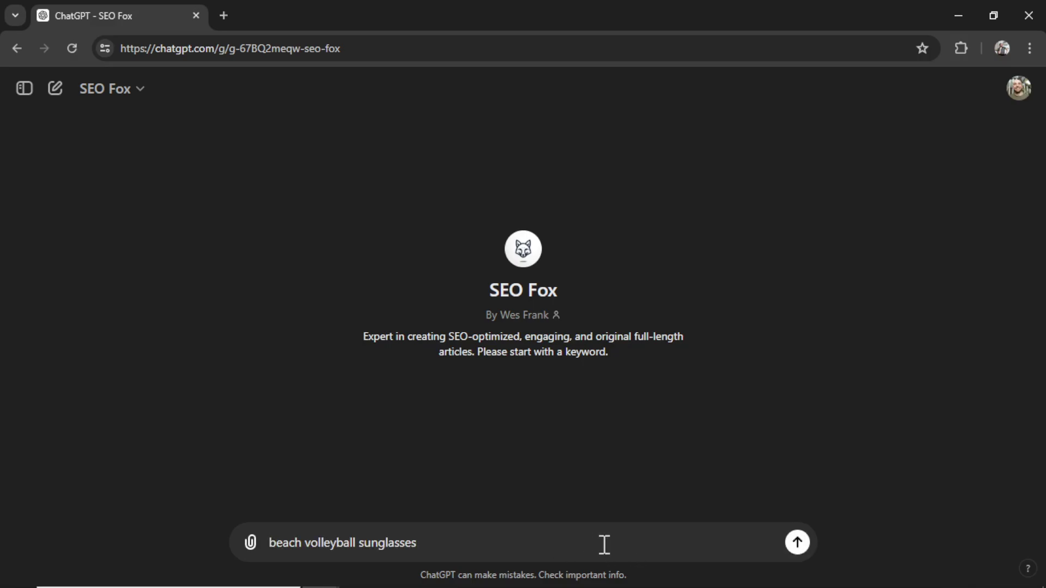
pyautogui.click(796, 544)
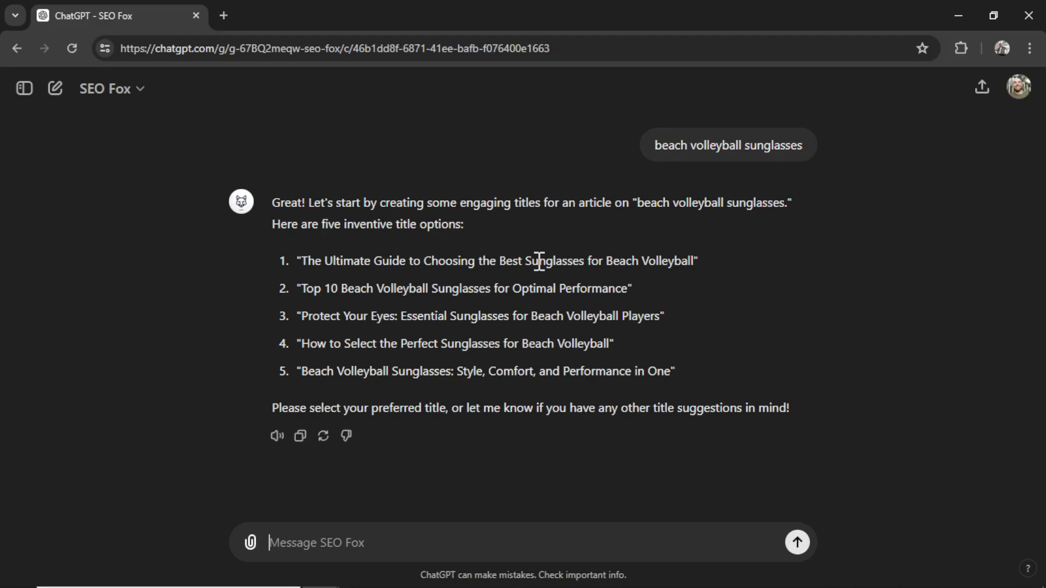
pyautogui.write('number 3')
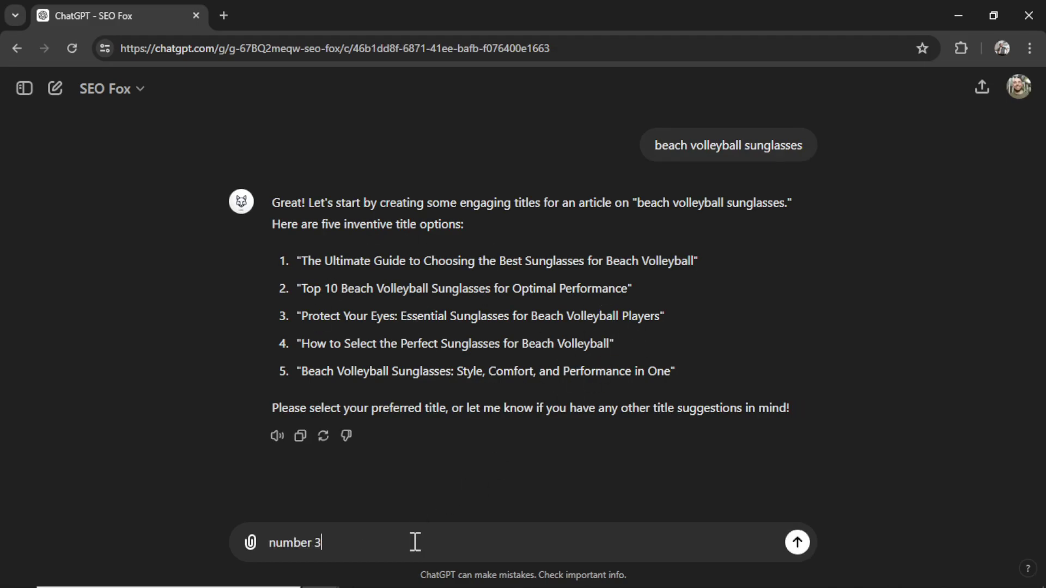
pyautogui.click(796, 543)
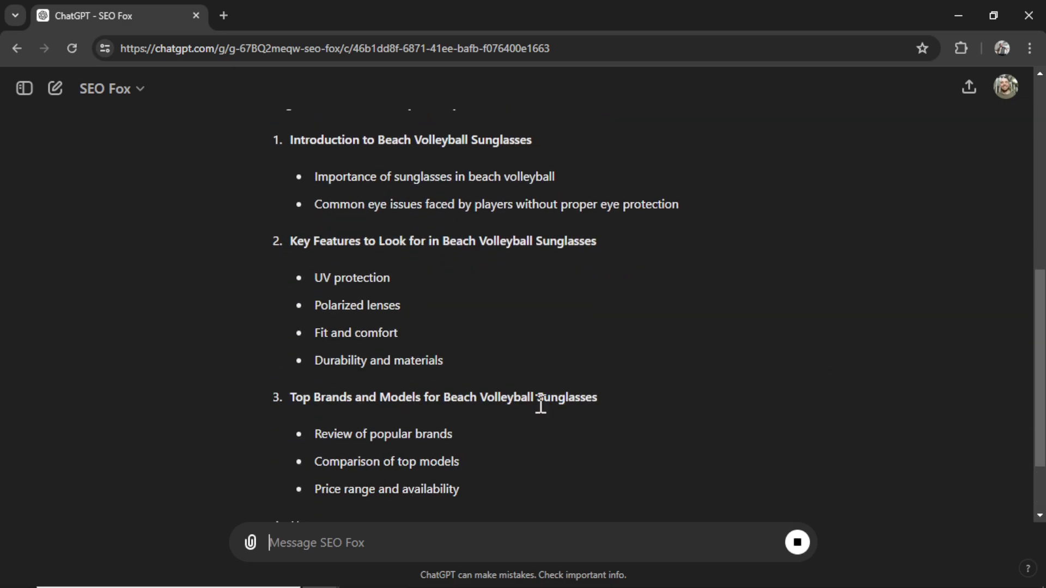
# - Approve the outline with 'approve' and select the generated introduction
pyautogui.click(526, 539)
pyautogui.write('approve')
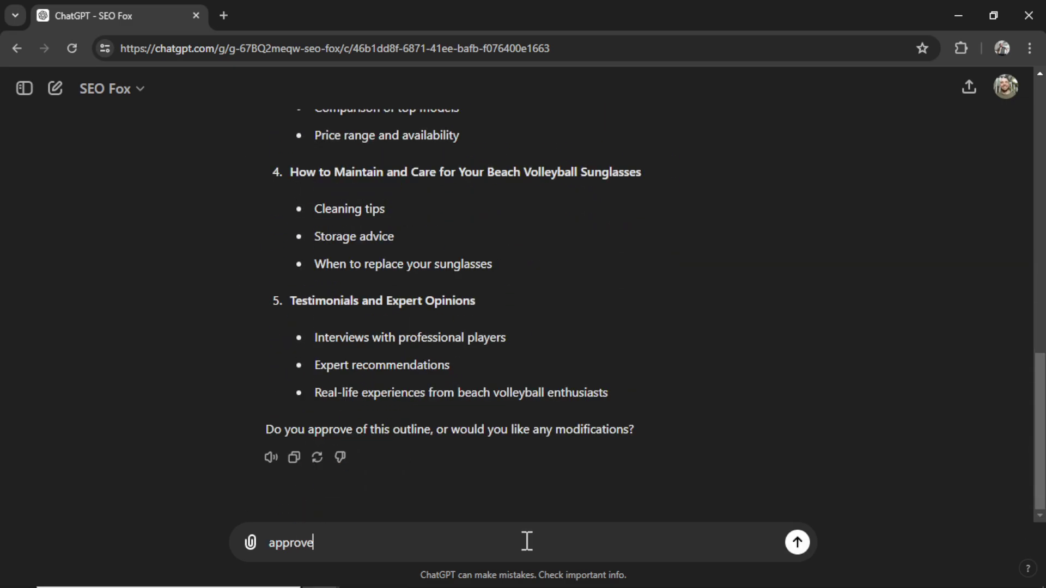
pyautogui.press('Return')
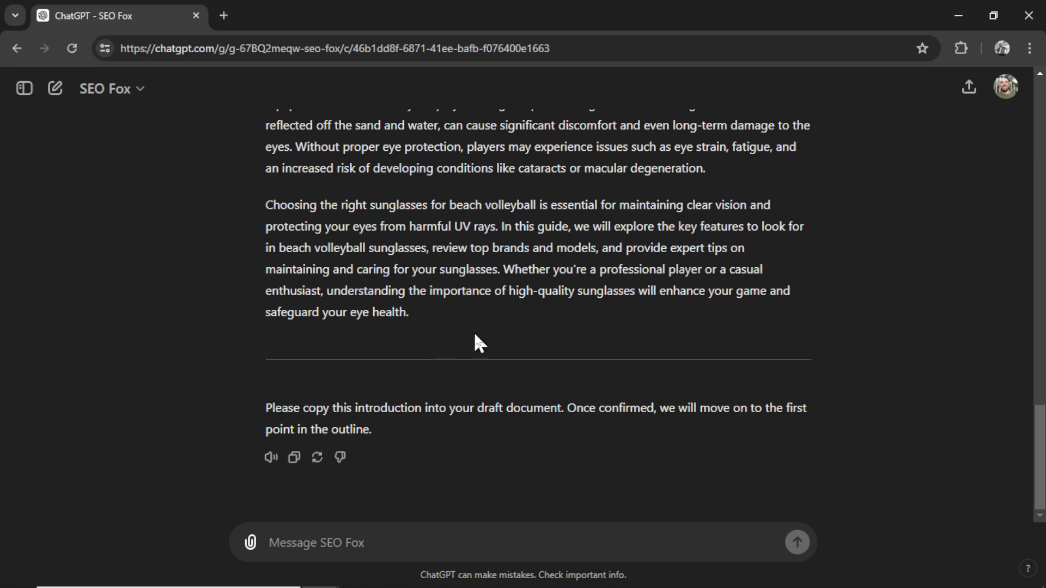
pyautogui.moveTo(420, 316)
pyautogui.mouseDown()
pyautogui.moveTo(344, 253)
pyautogui.moveTo(264, 297)
pyautogui.mouseUp()
pyautogui.hotkey('ctrl', 'c')
pyautogui.scroll(5, 344, 253)
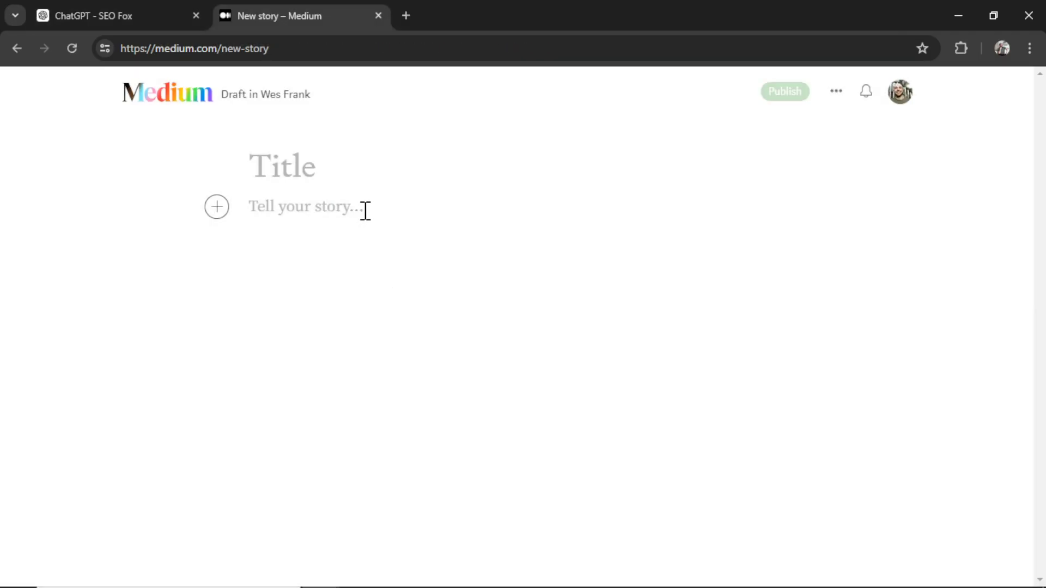
# - Paste SEO Fox's introduction into the new Medium story draft
pyautogui.hotkey('ctrl', 'v')
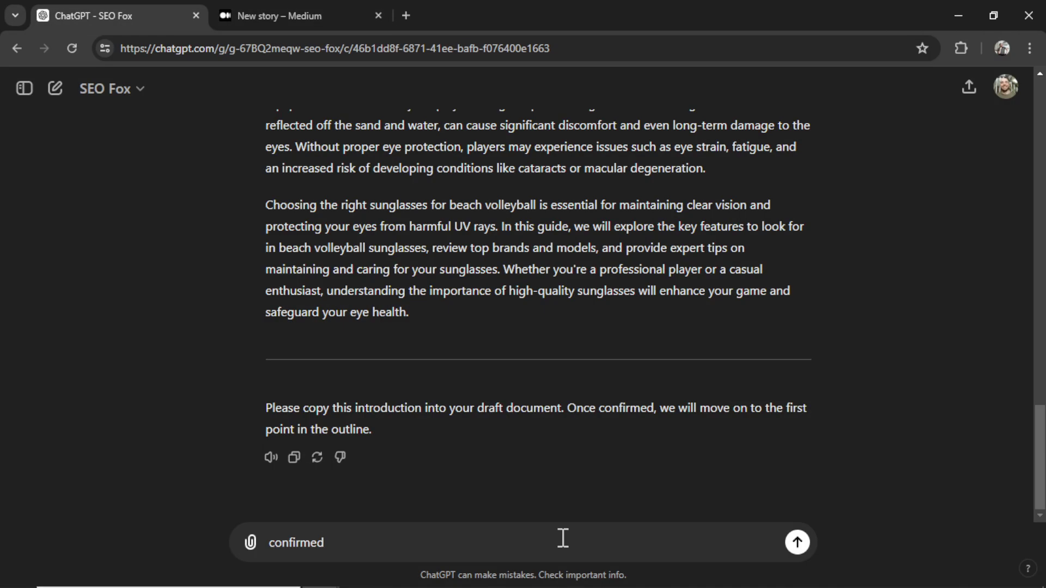
pyautogui.press('Return')
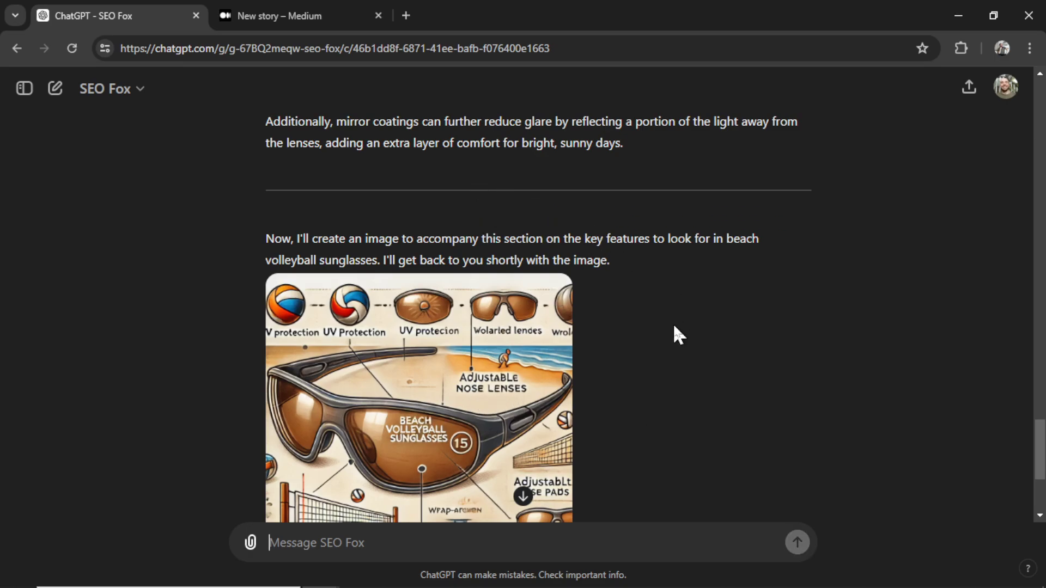
pyautogui.scroll(3, 643, 305)
pyautogui.moveTo(614, 289); pyautogui.dragTo(267, 235)
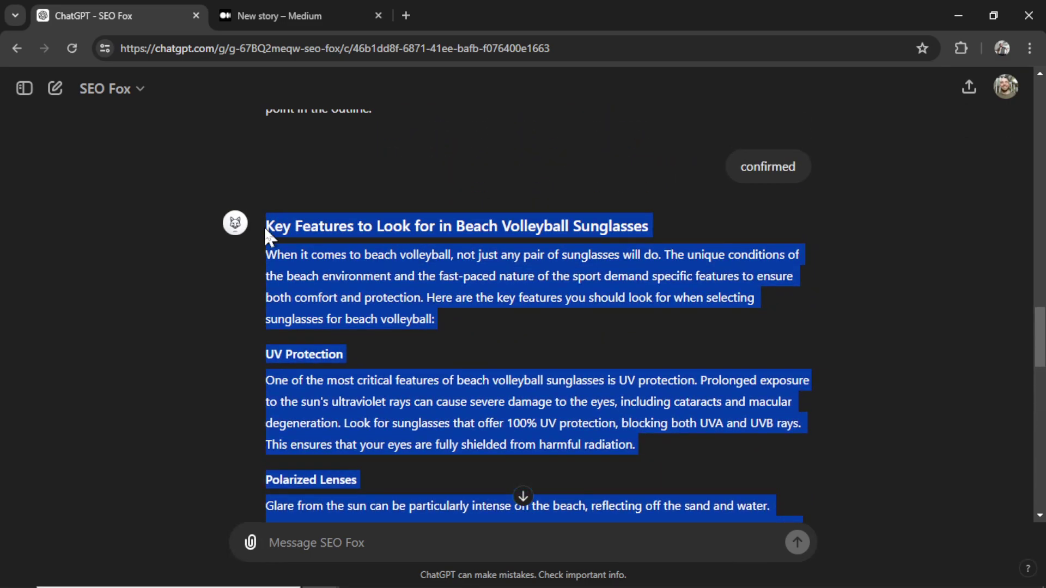
pyautogui.hotkey('ctrl', 'Tab')
pyautogui.hotkey('ctrl', 'shift', 'Tab')
pyautogui.scroll(-5, 811, 295)
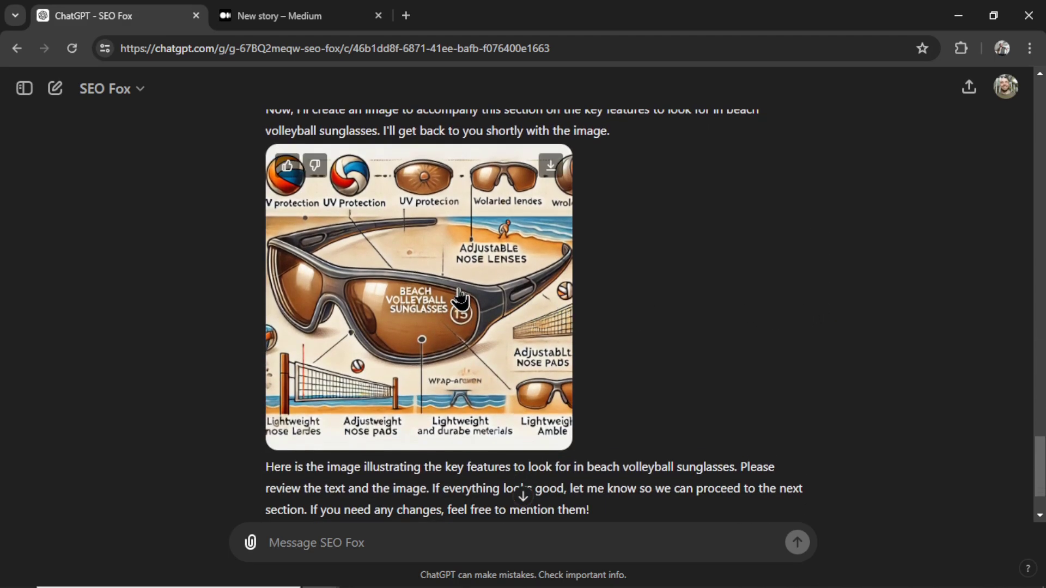
# - Download the sunglasses illustration and insert it below the draft's introduction
pyautogui.click(549, 169)
pyautogui.hotkey('ctrl', 'Tab')
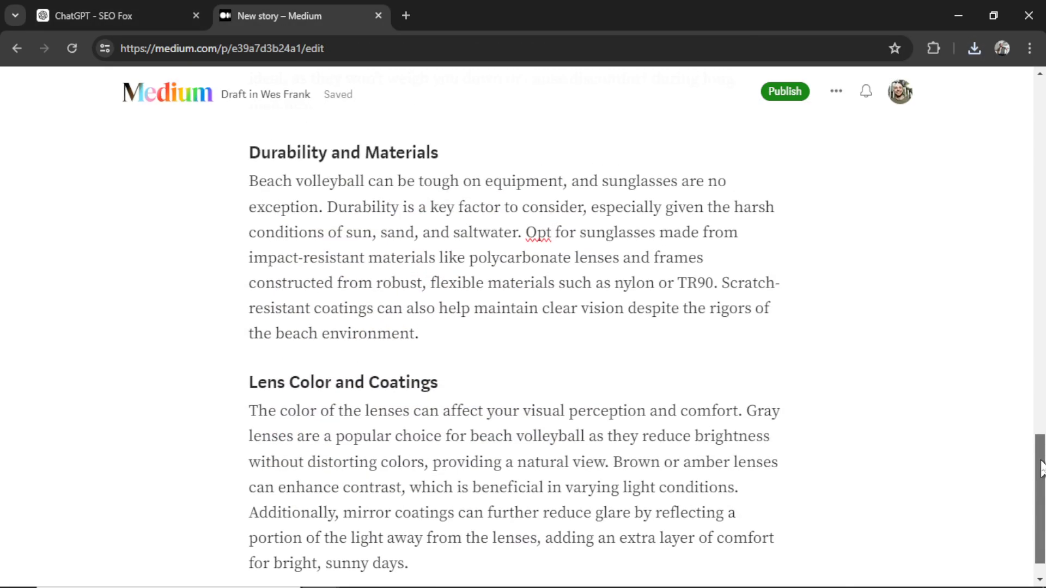
pyautogui.scroll(10, 523, 327)
pyautogui.scroll(7, 839, 210)
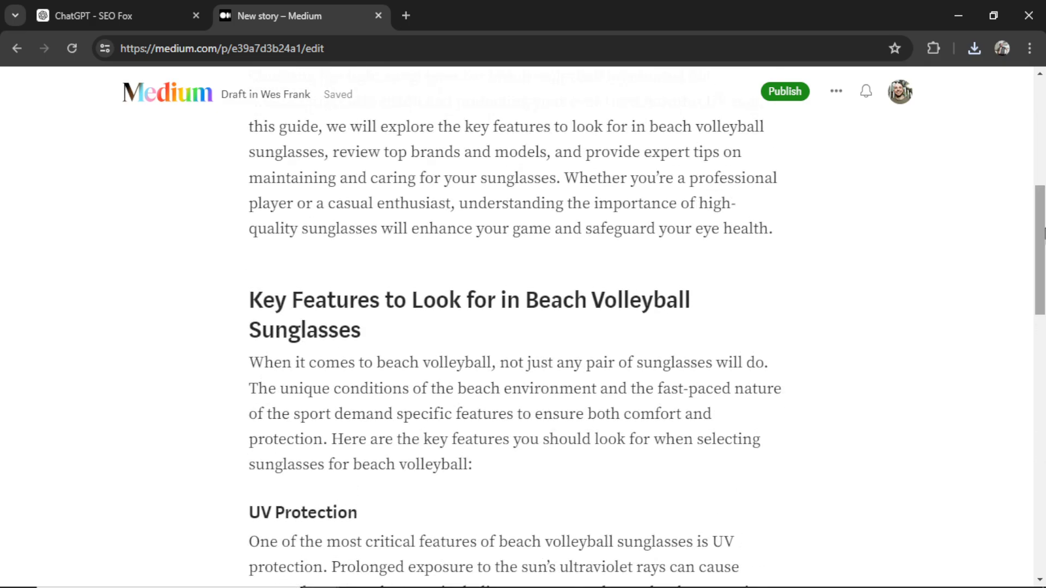
pyautogui.click(839, 211)
pyautogui.press('Return')
pyautogui.scroll(1, 214, 341)
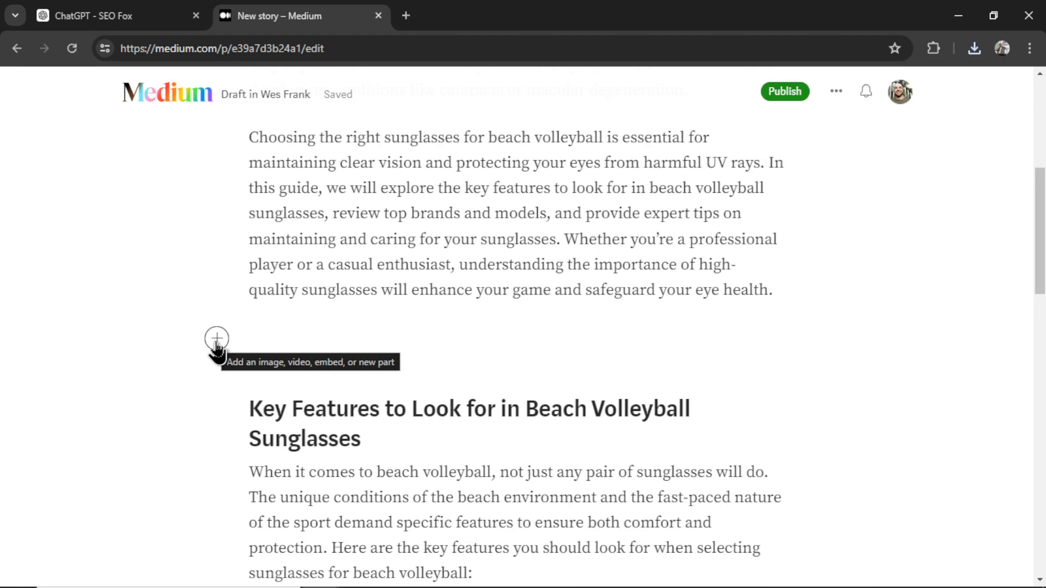
pyautogui.click(217, 338)
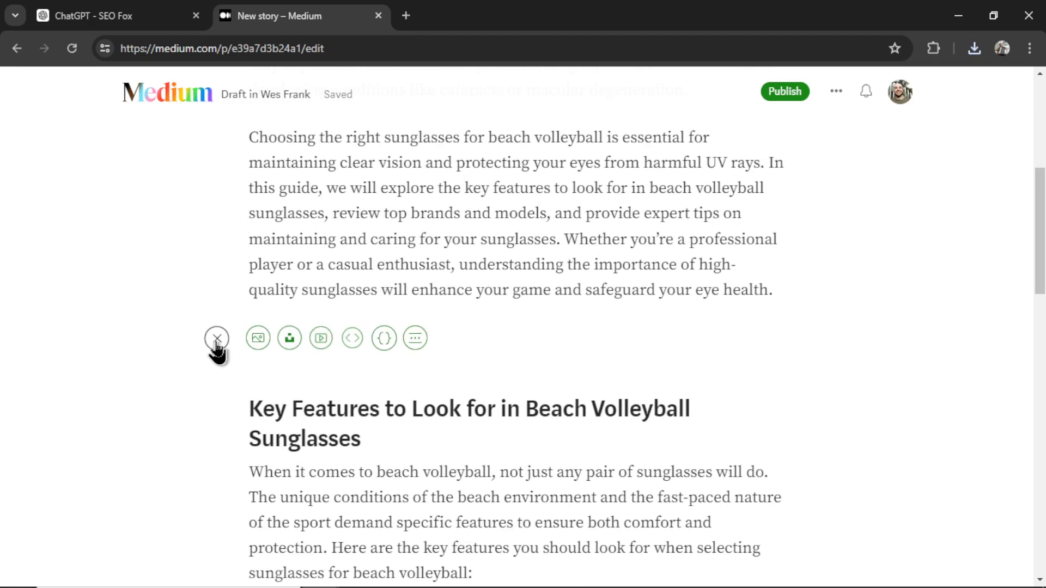
pyautogui.click(261, 340)
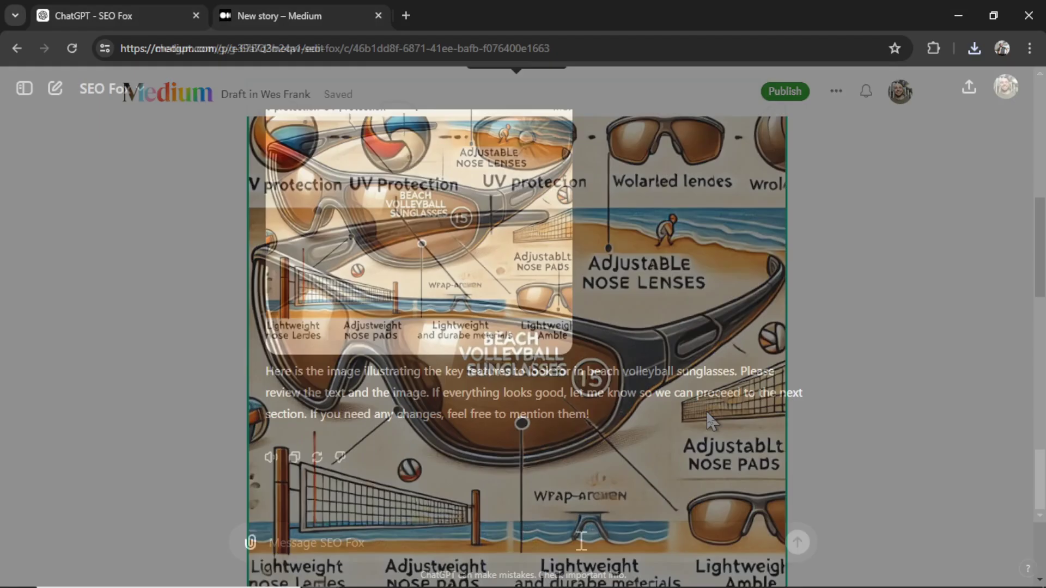
# - Tell SEO Fox to proceed and review the new Key Features section
pyautogui.write('proceed')
pyautogui.press('Return')
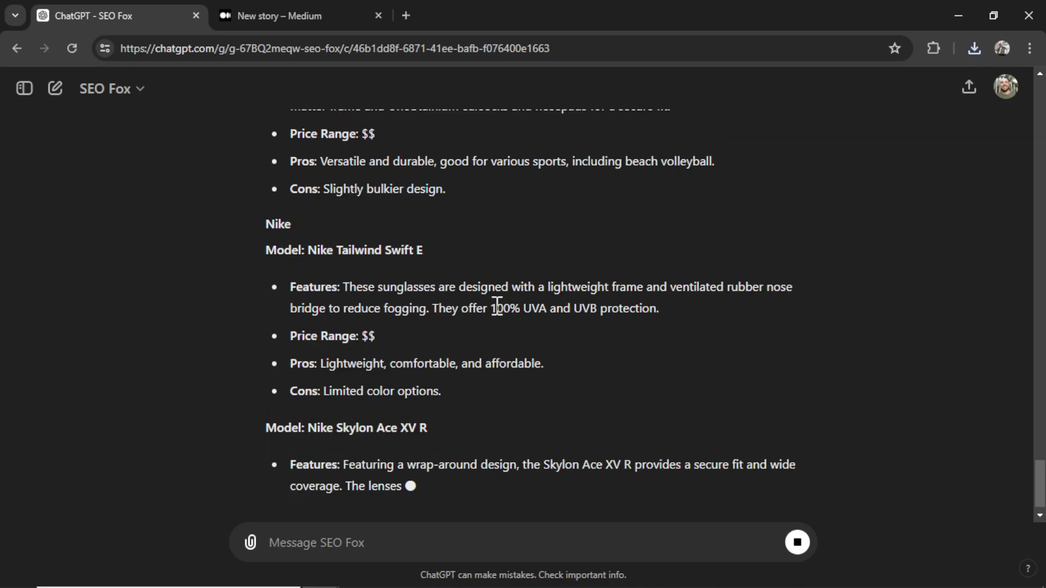
pyautogui.hotkey('ctrl', 'Tab')
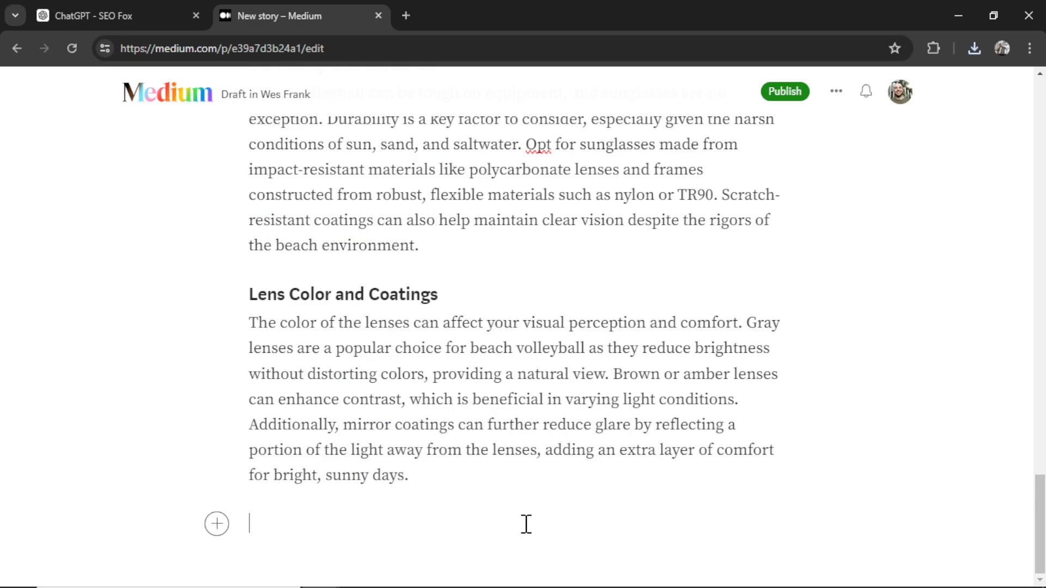
pyautogui.hotkey('ctrl', 'Tab')
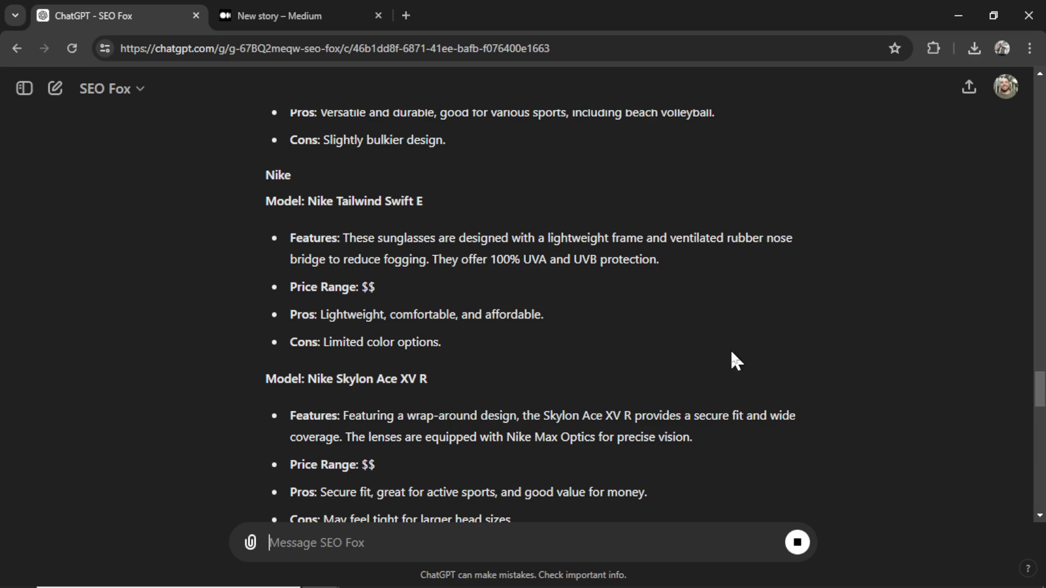
pyautogui.scroll(15, 768, 350)
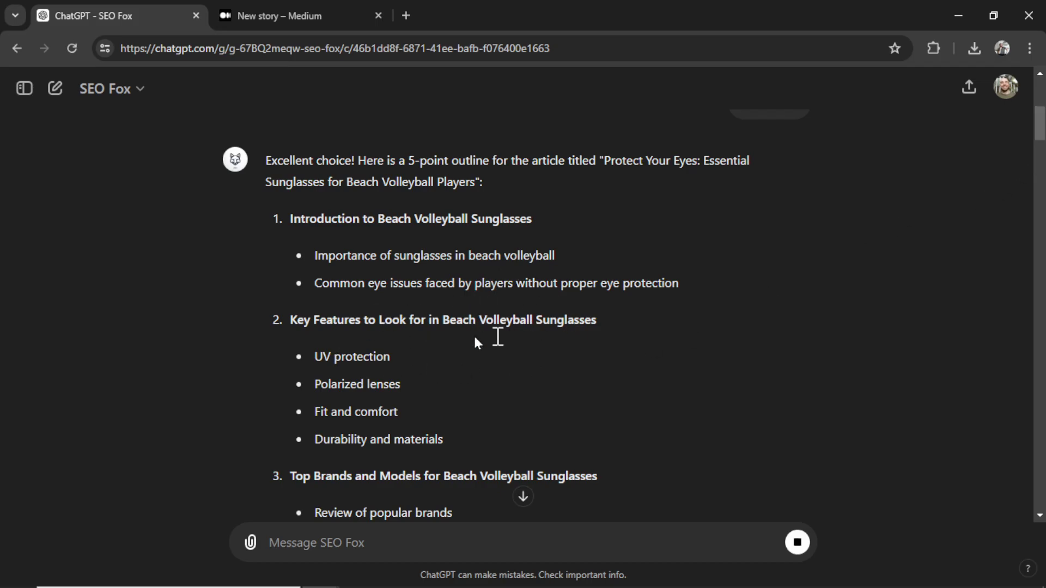
pyautogui.scroll(-2, 256, 297)
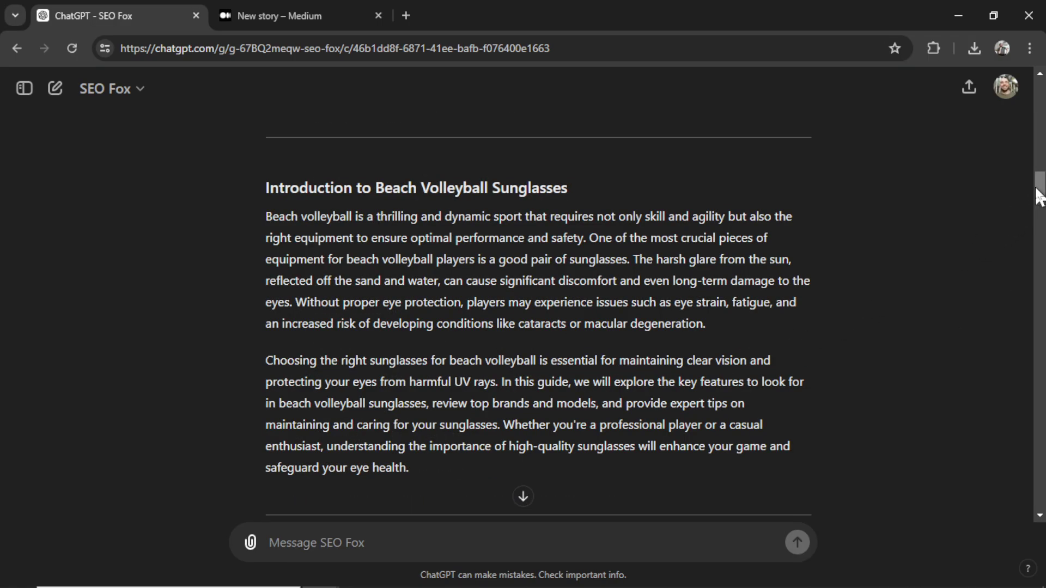
pyautogui.moveTo(1039, 191); pyautogui.dragTo(1039, 243)
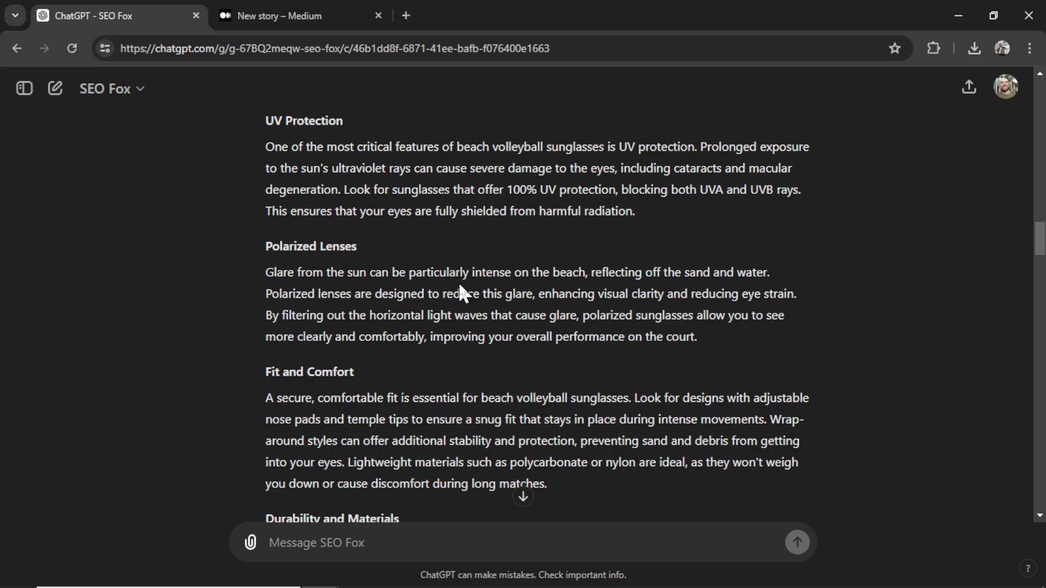
# - Copy the Medium article text and paste it into WordCounter
pyautogui.hotkey('ctrl', 'Tab')
pyautogui.moveTo(453, 486); pyautogui.dragTo(233, 247)
pyautogui.hotkey('ctrl', 'v')
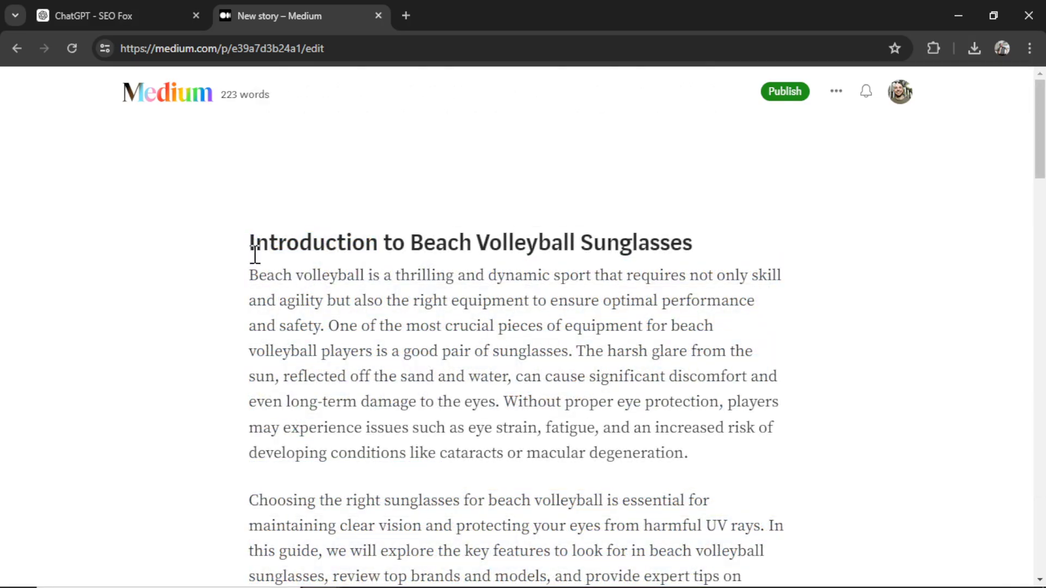
pyautogui.hotkey('ctrl', 'a')
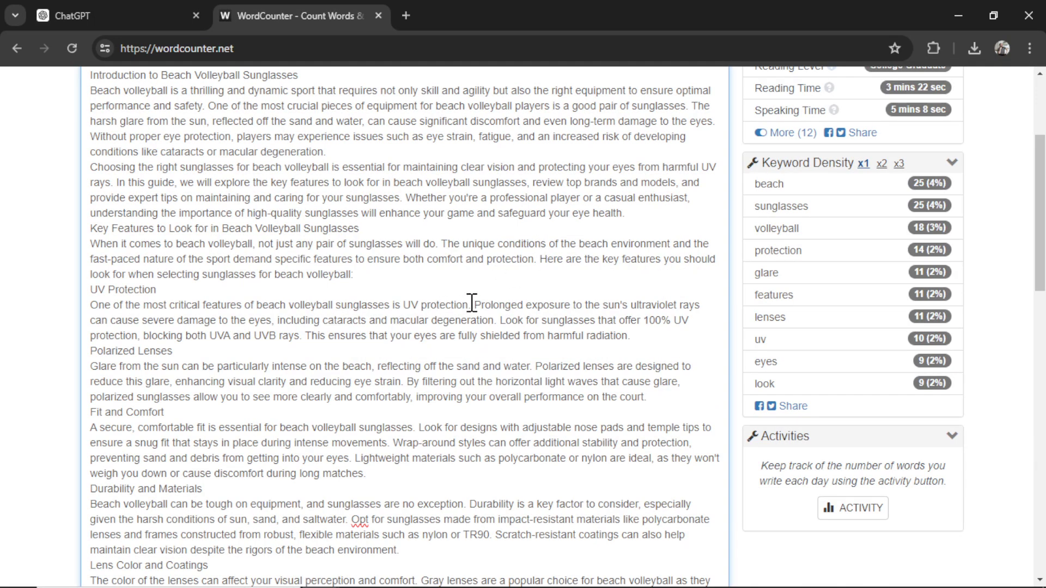
# - Check the 924-word, 5,917-character count, then close the WordCounter tab
pyautogui.scroll(4, 453, 318)
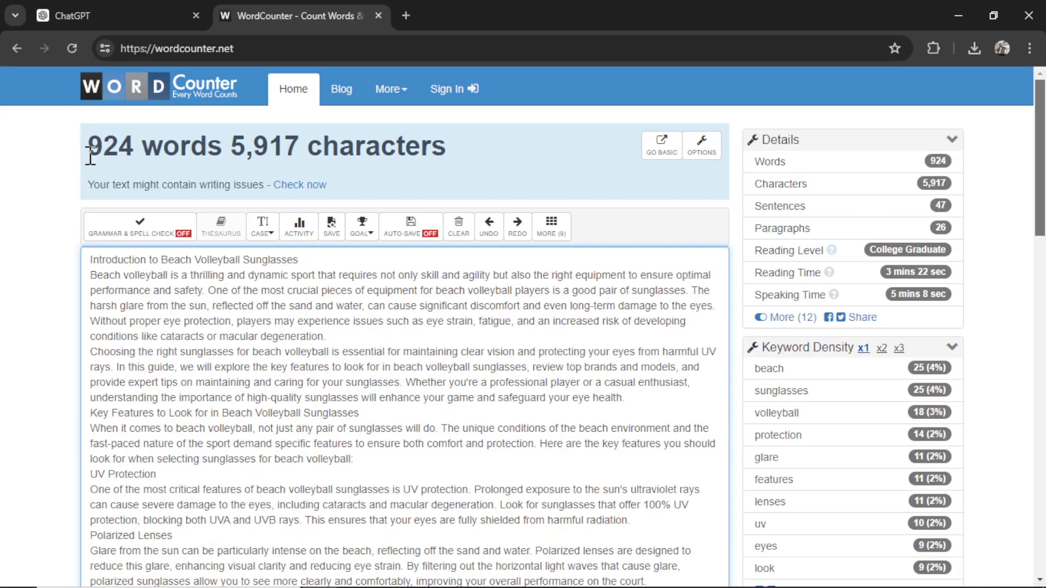
pyautogui.moveTo(89, 146); pyautogui.dragTo(130, 150)
pyautogui.click(202, 190)
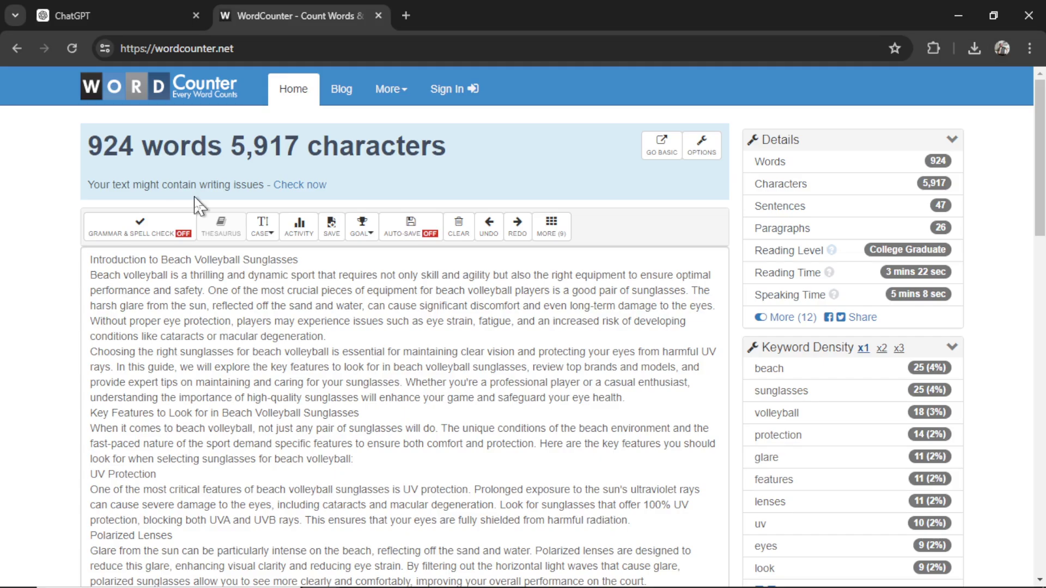
pyautogui.hotkey('ctrl', 'w')
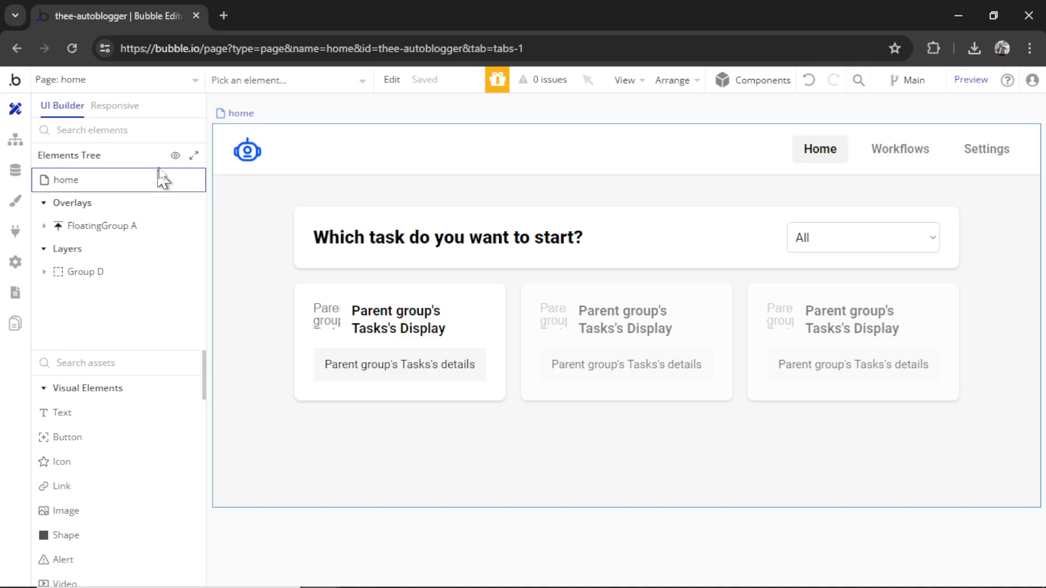
# - Go to Backend workflows, filter to Longer Articles, and open 'longer articles gpt-4o keywords'
pyautogui.click(178, 85)
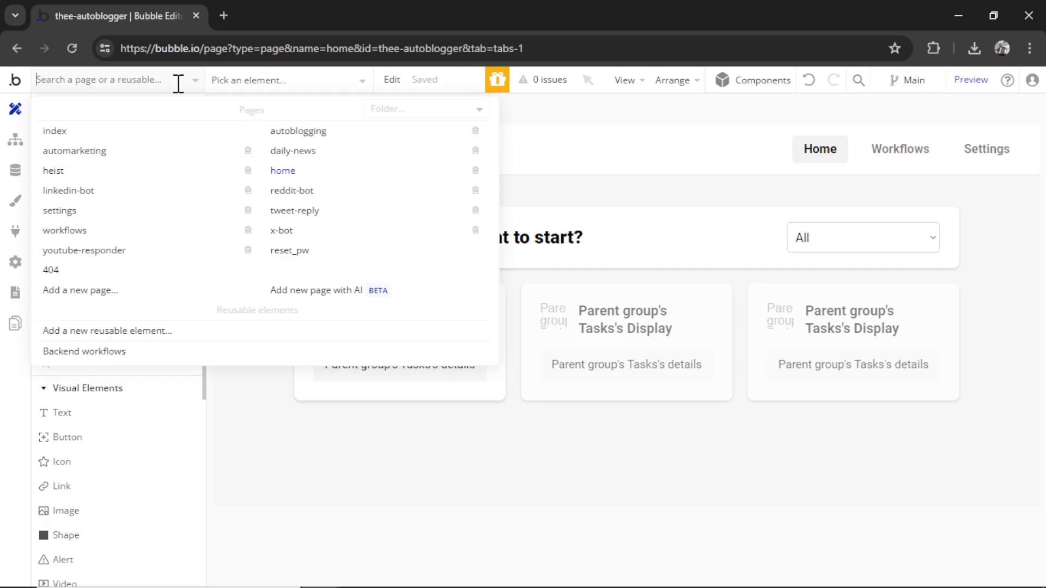
pyautogui.click(147, 354)
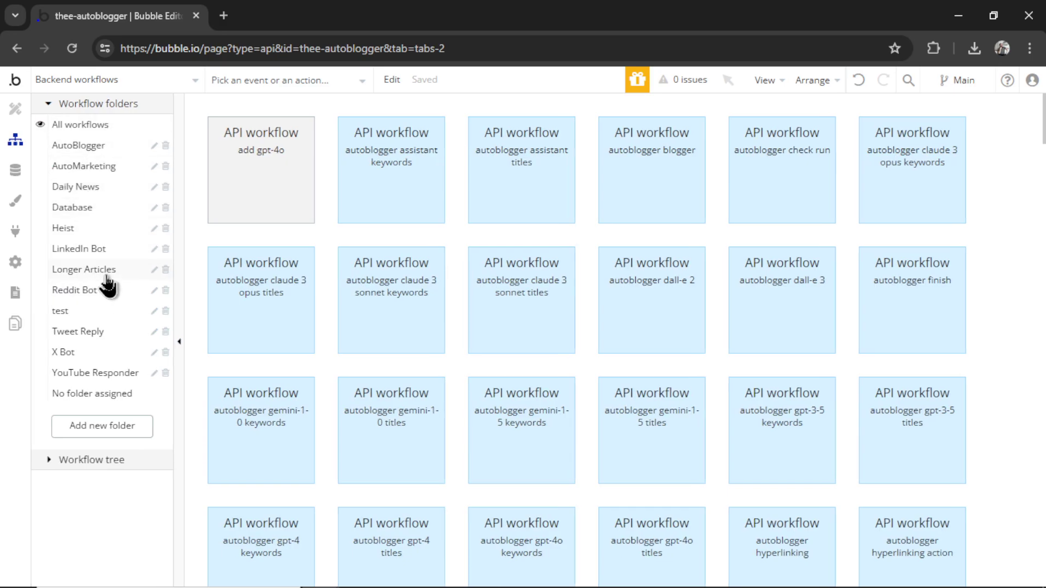
pyautogui.click(107, 275)
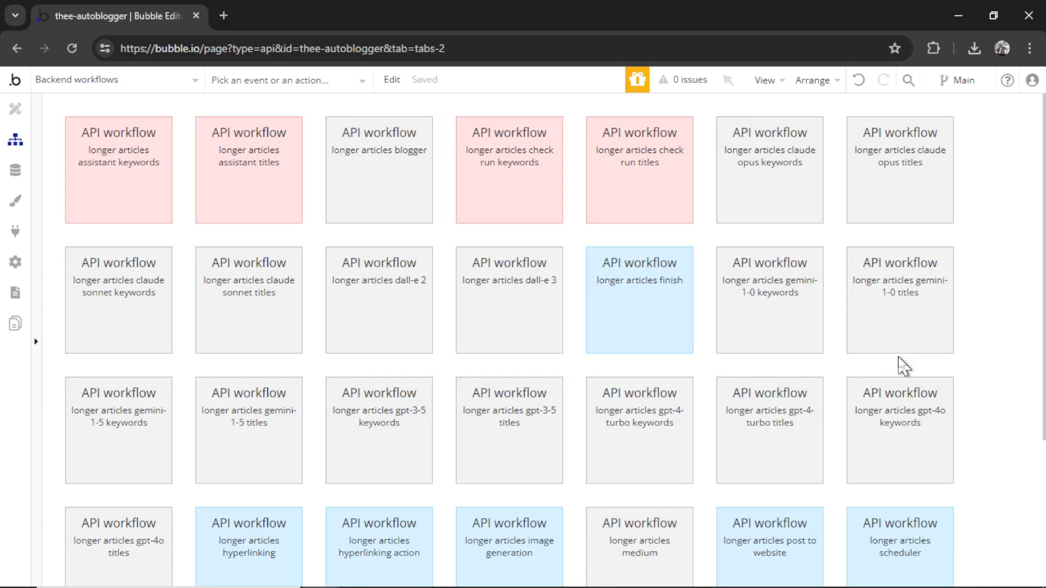
pyautogui.scroll(-2, 790, 276)
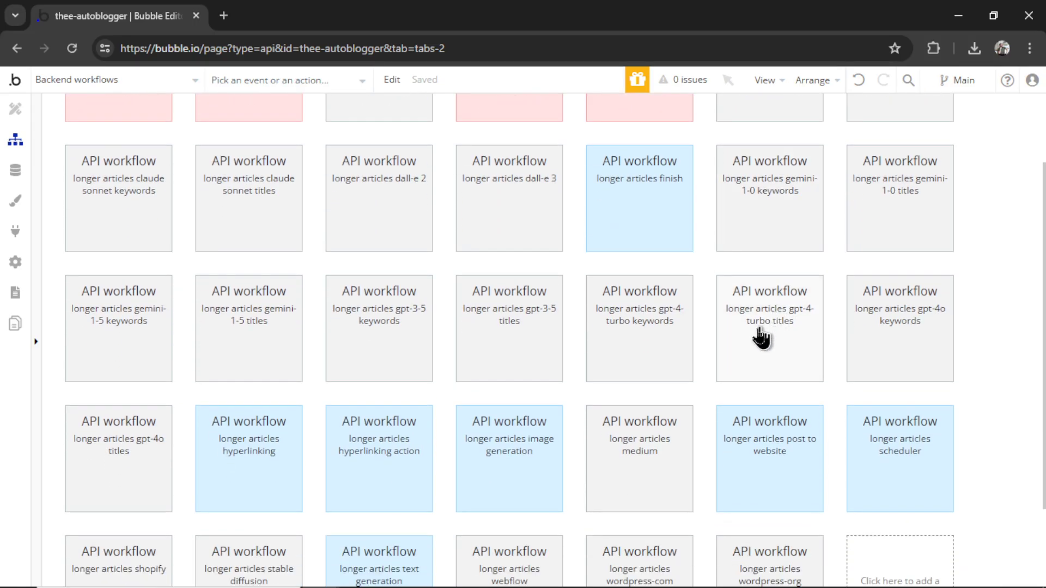
pyautogui.click(929, 349)
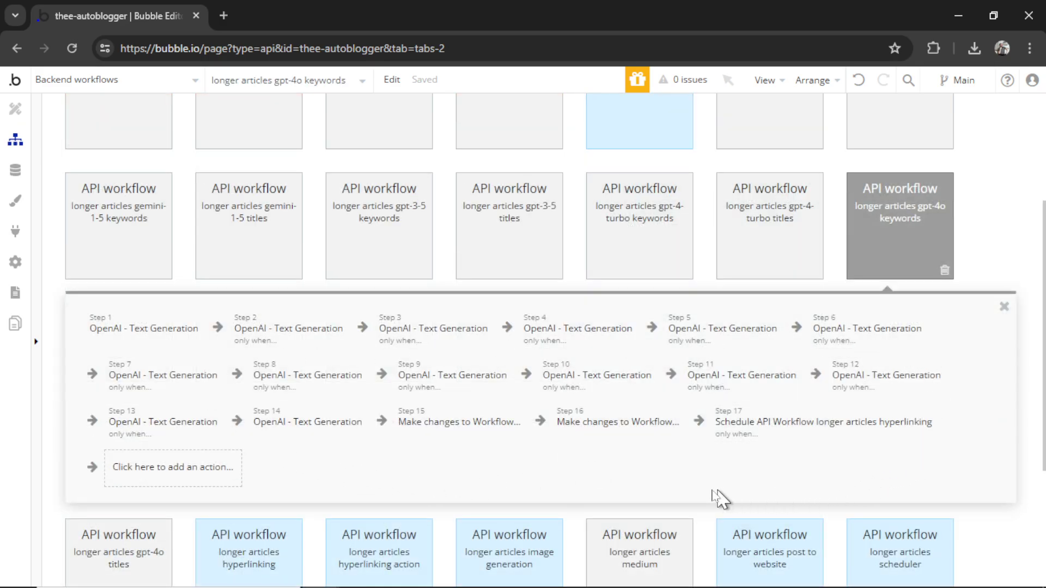
# - Open the OpenAI - Text Generation step to view its 'Only when length is 5' condition
pyautogui.click(180, 329)
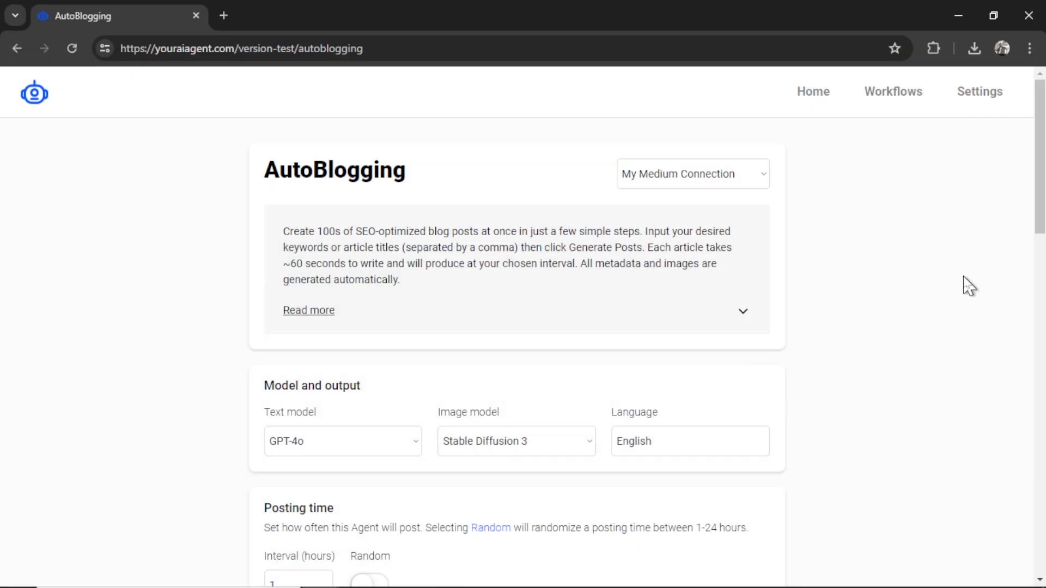
# - Scroll to Article length and move its slider from Short to Long
pyautogui.scroll(-7, 1043, 174)
pyautogui.scroll(-1, 544, 392)
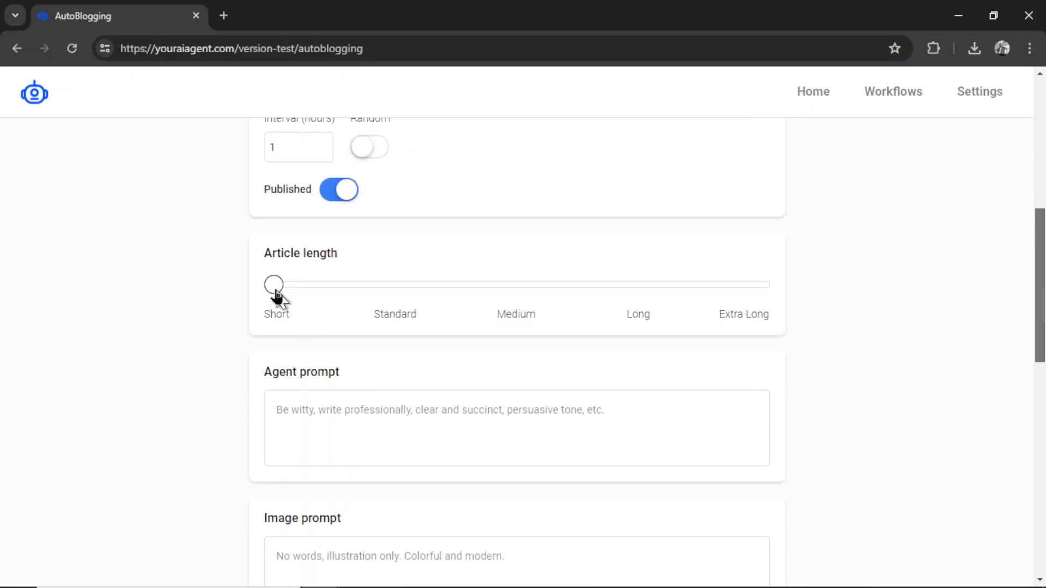
pyautogui.moveTo(273, 288); pyautogui.dragTo(364, 306)
pyautogui.moveTo(466, 311); pyautogui.dragTo(768, 335)
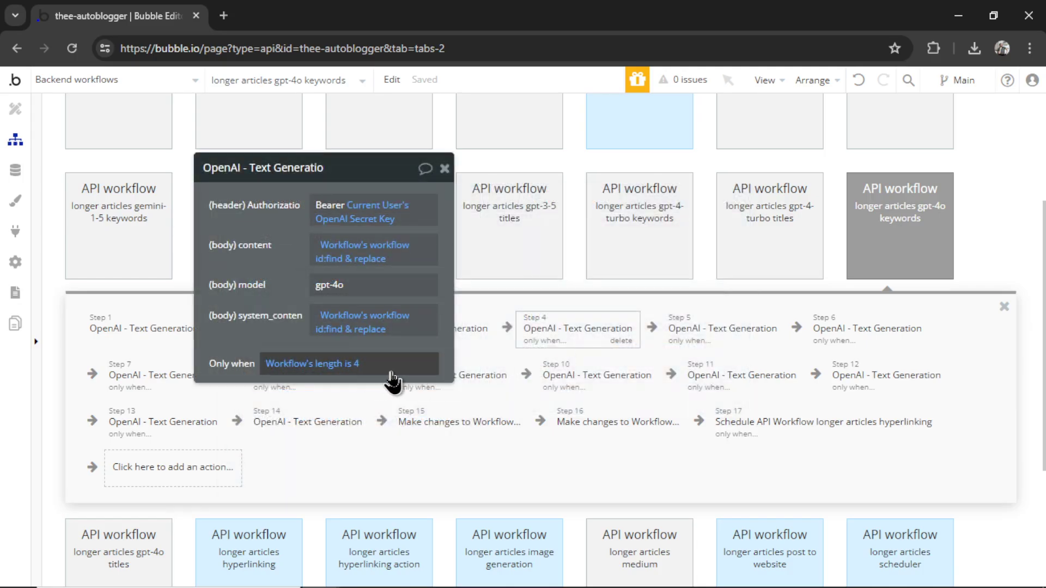
# - Read the 4-point outline prompts of successive steps, then bring up step 7's SEO introduction prompt
pyautogui.click(362, 329)
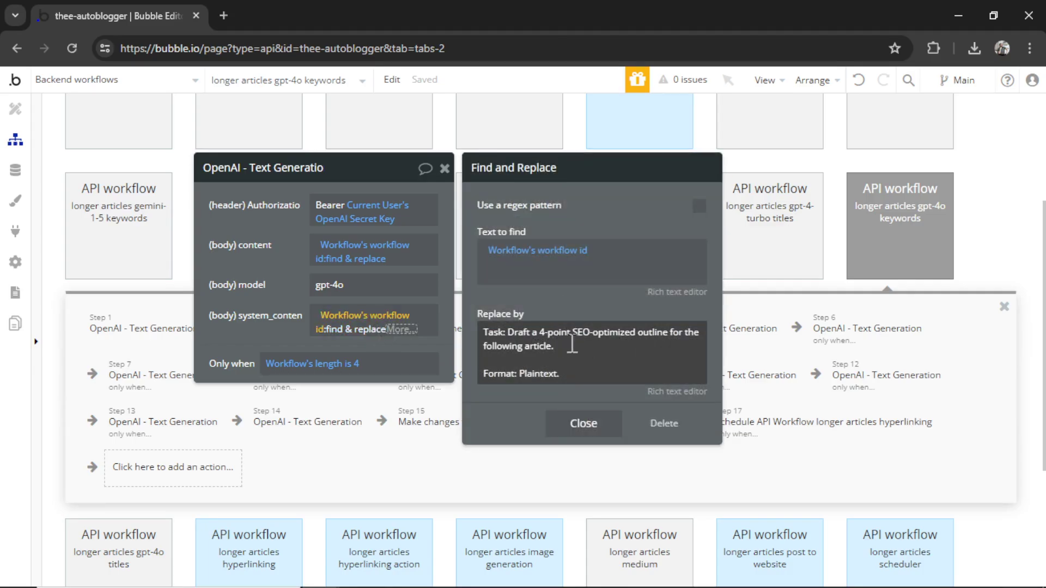
pyautogui.click(395, 375)
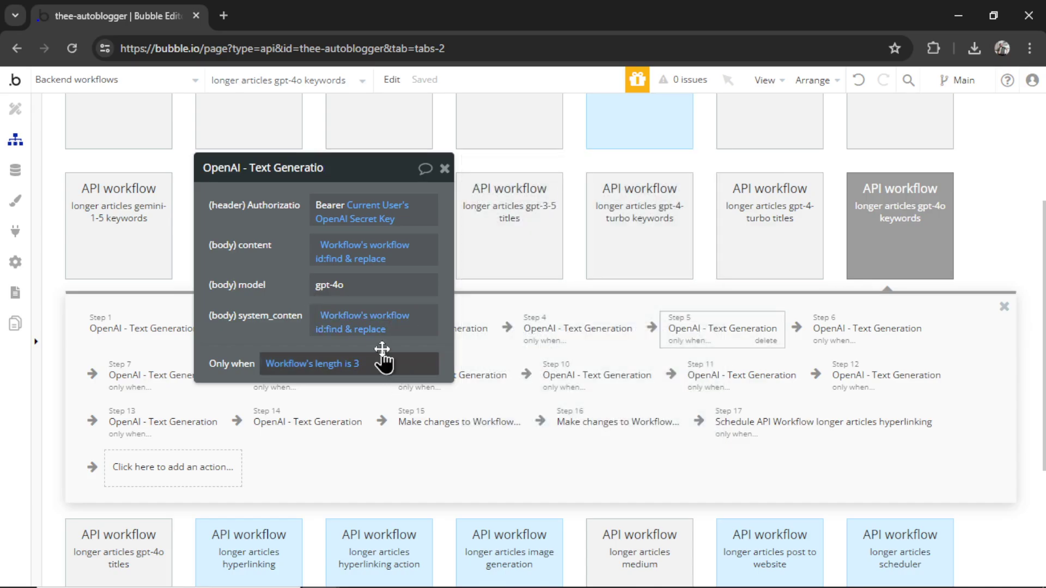
pyautogui.click(370, 329)
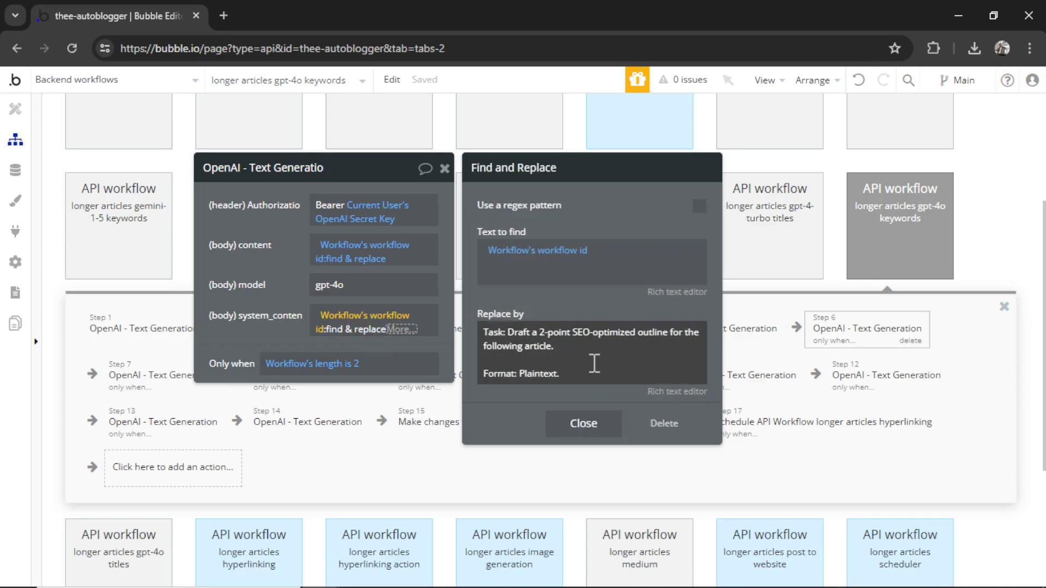
pyautogui.click(308, 330)
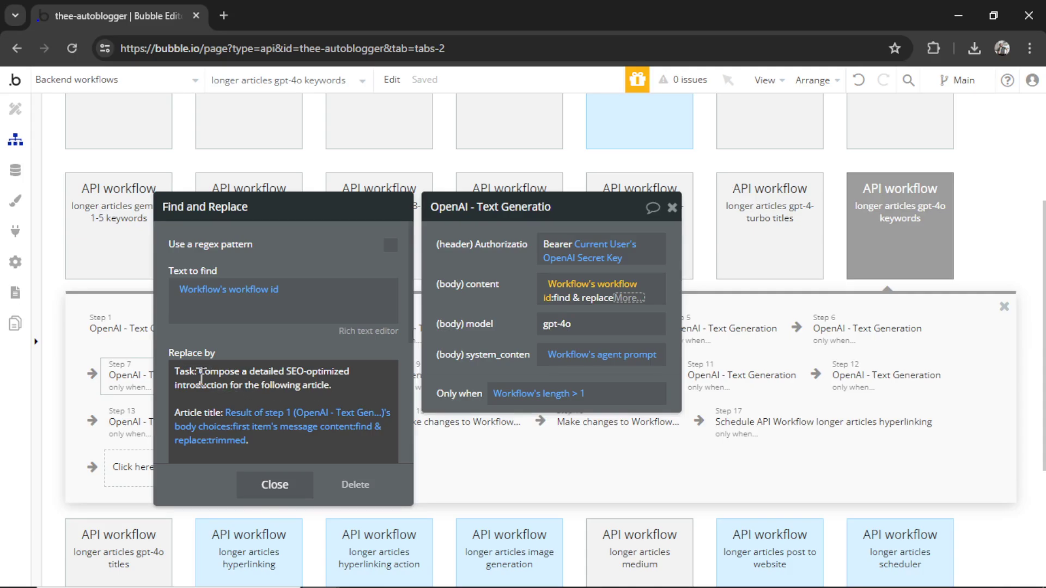
# - Scroll through step 7's introduction prompt, then open step 8's article-writing prompt
pyautogui.scroll(-1, 295, 397)
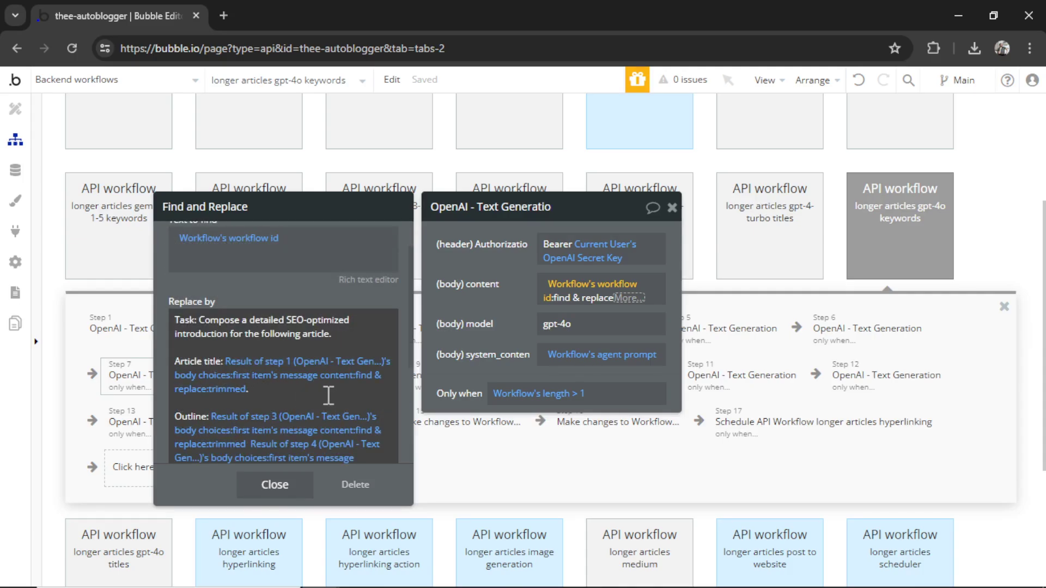
pyautogui.scroll(-2, 360, 392)
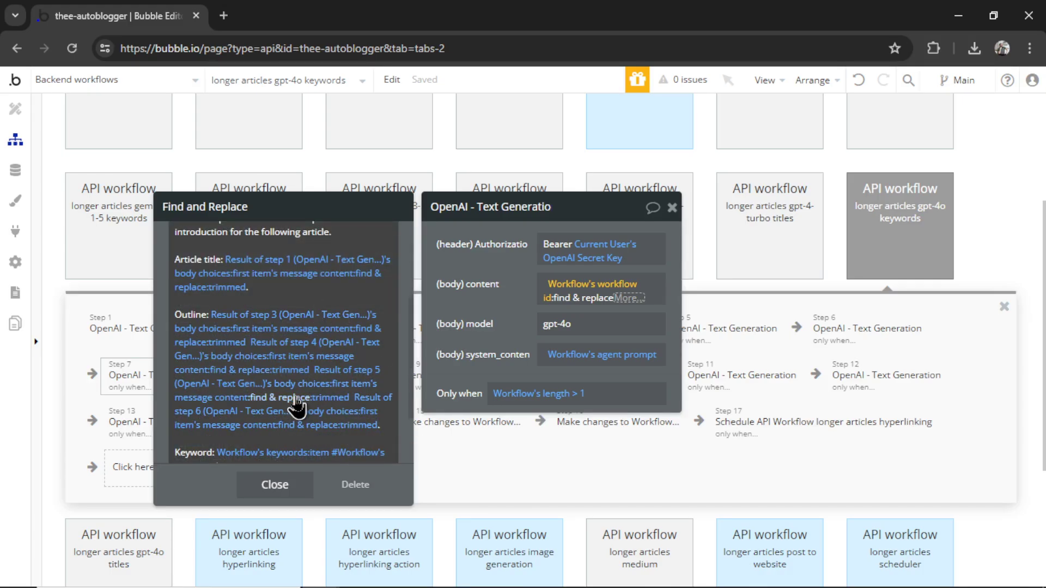
pyautogui.scroll(-2, 300, 402)
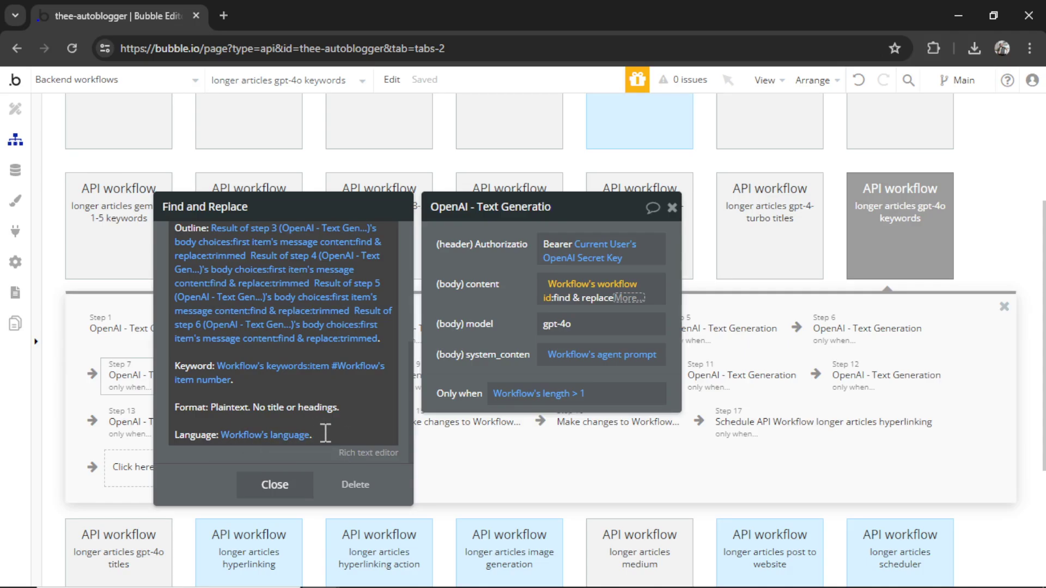
pyautogui.scroll(1, 325, 433)
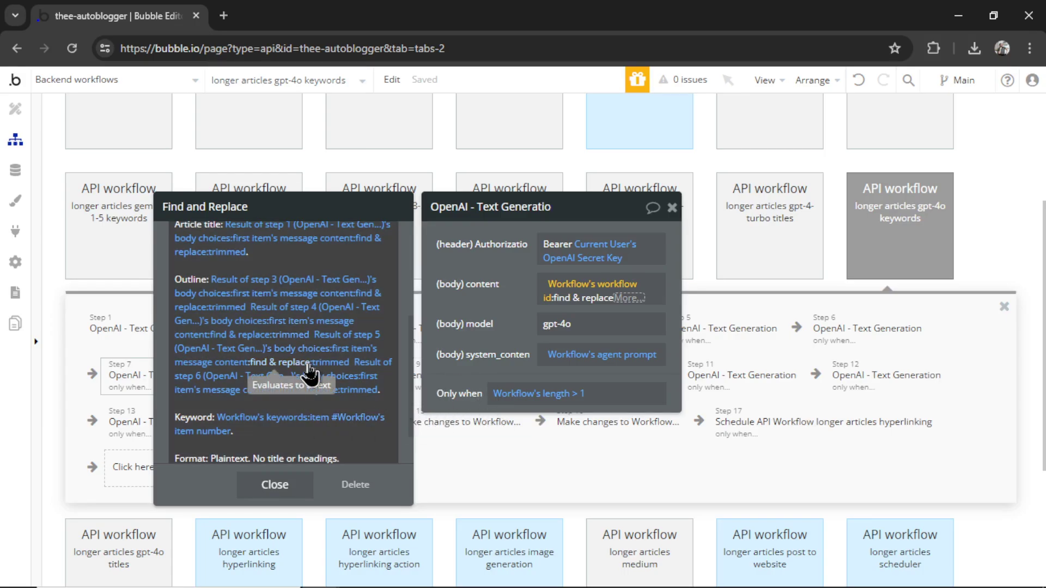
pyautogui.click(505, 312)
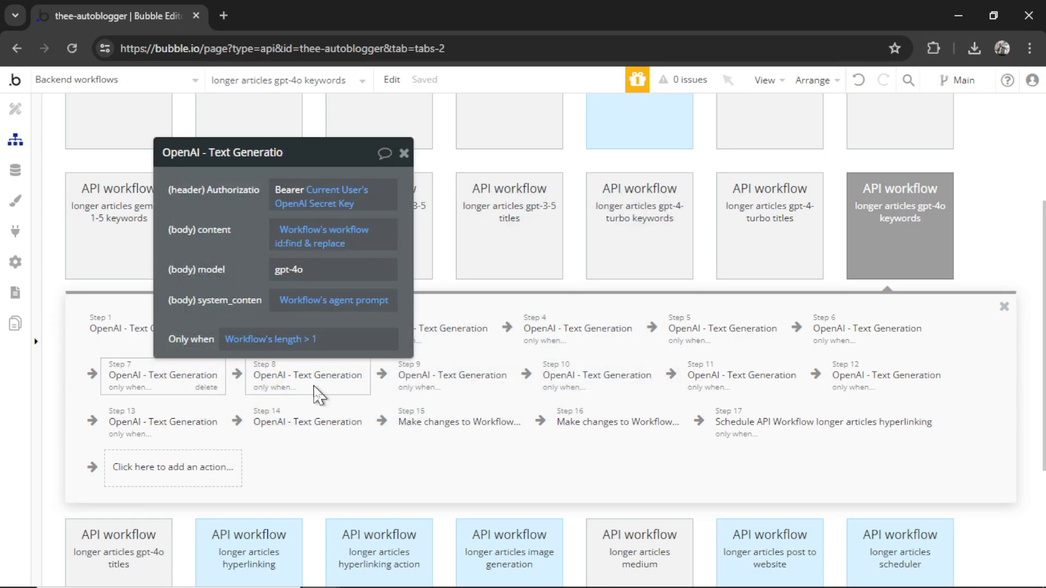
pyautogui.click(463, 384)
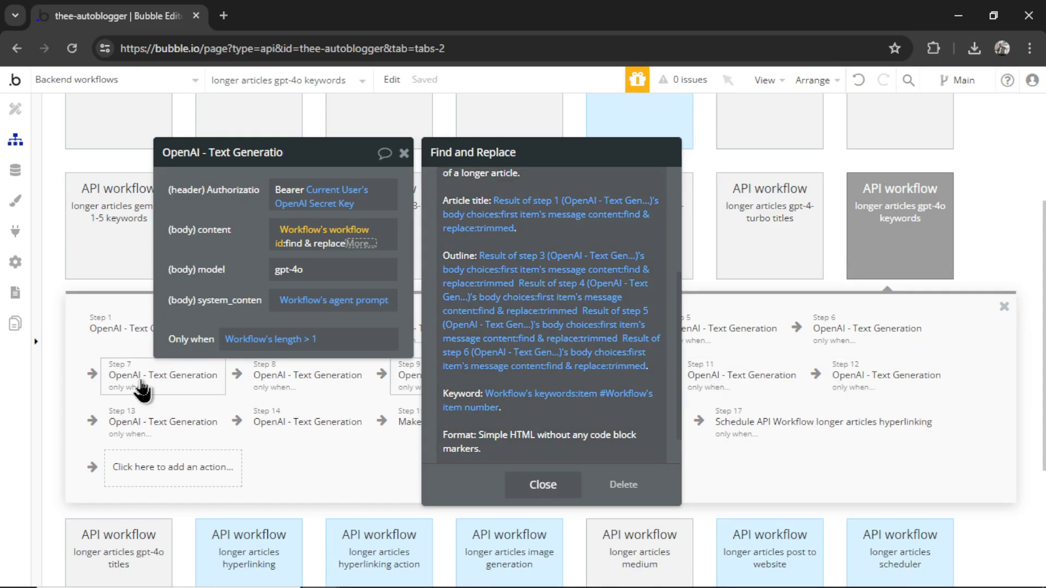
# - Highlight the 1000-word length in the section-writing prompt, read through it, and close it
pyautogui.scroll(3, 554, 338)
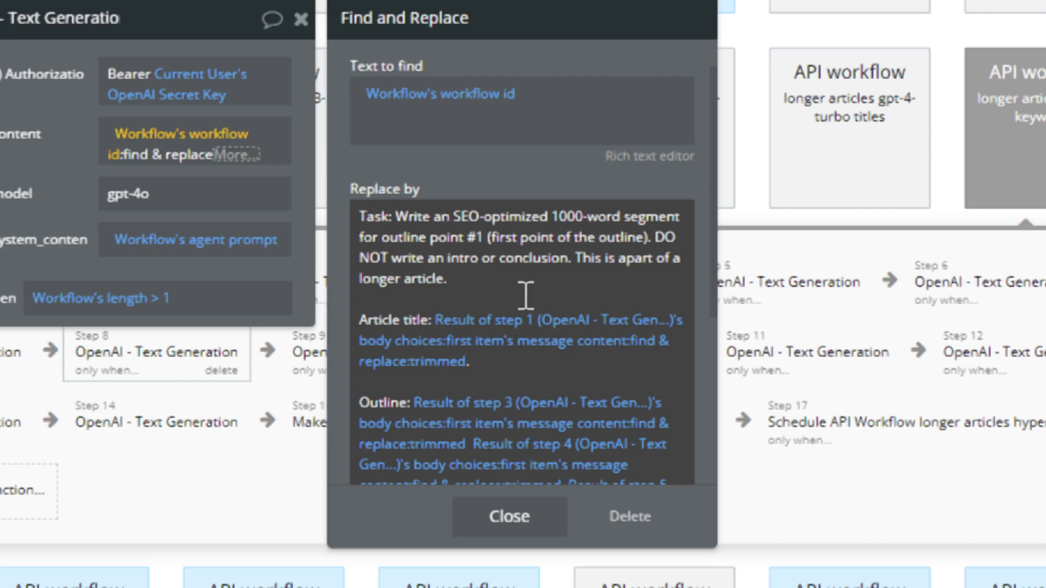
pyautogui.moveTo(551, 215); pyautogui.dragTo(619, 218)
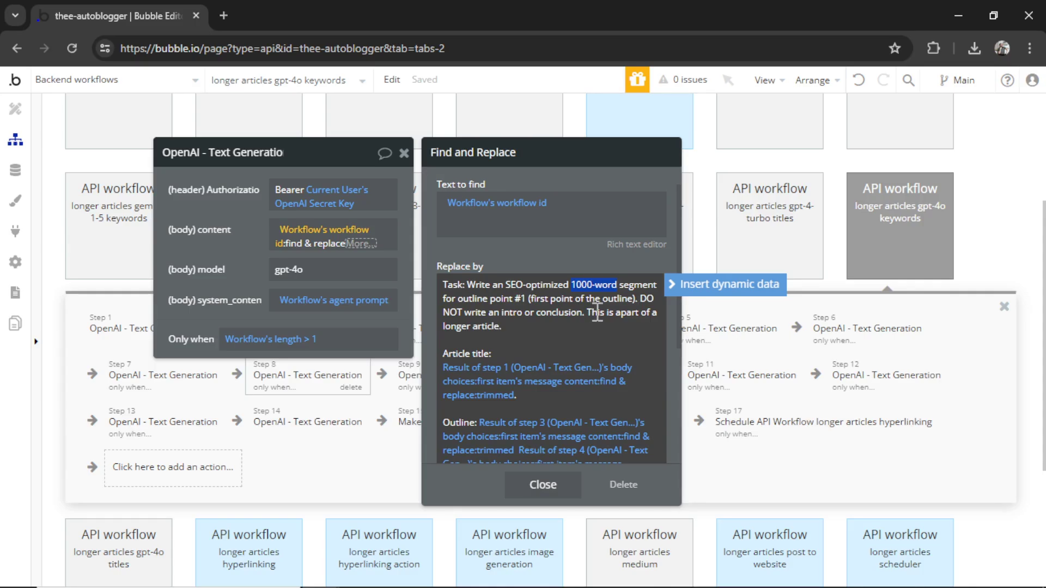
pyautogui.scroll(-3, 598, 315)
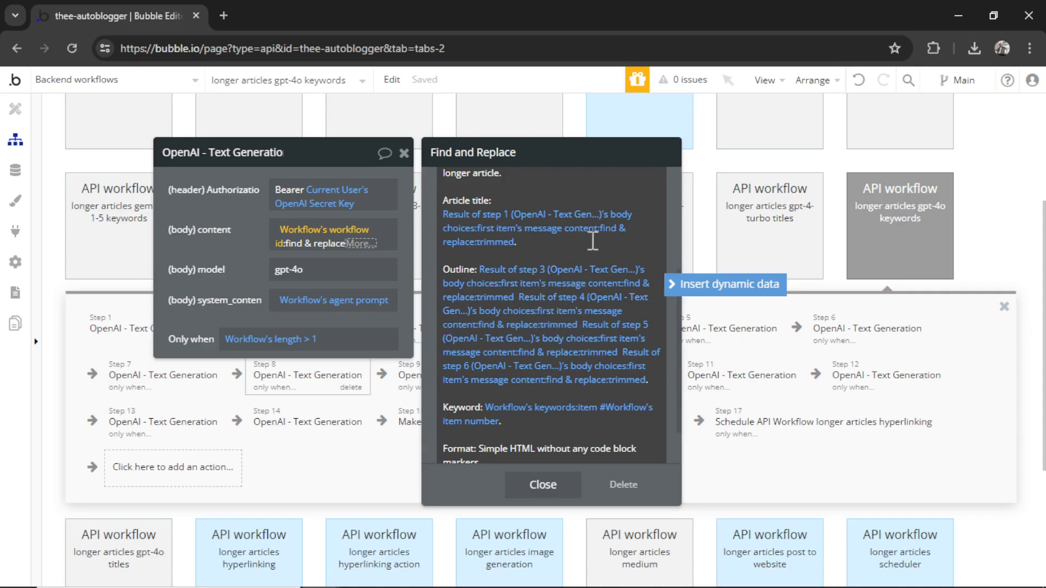
pyautogui.scroll(-2, 468, 406)
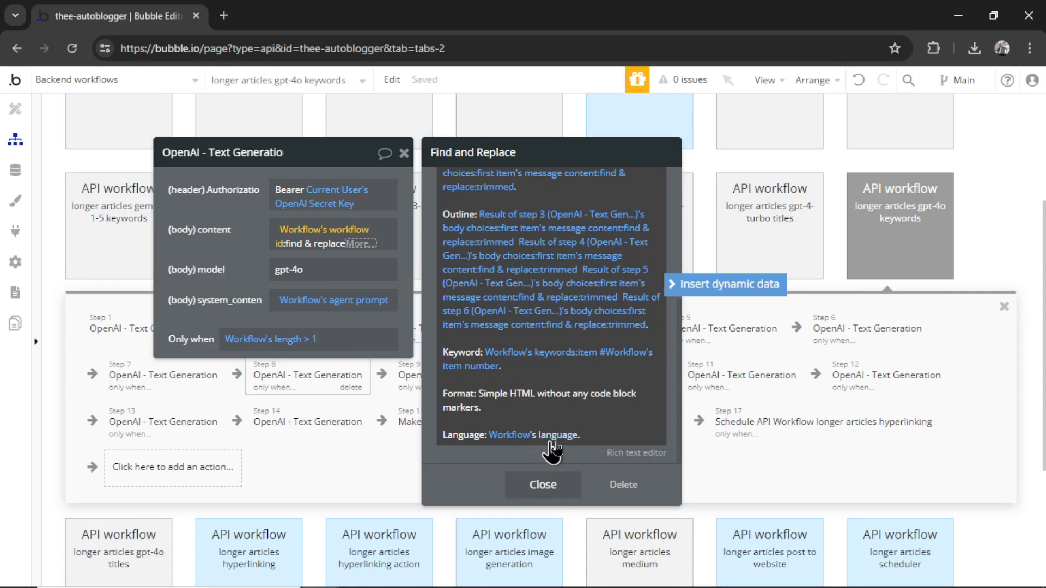
pyautogui.click(545, 484)
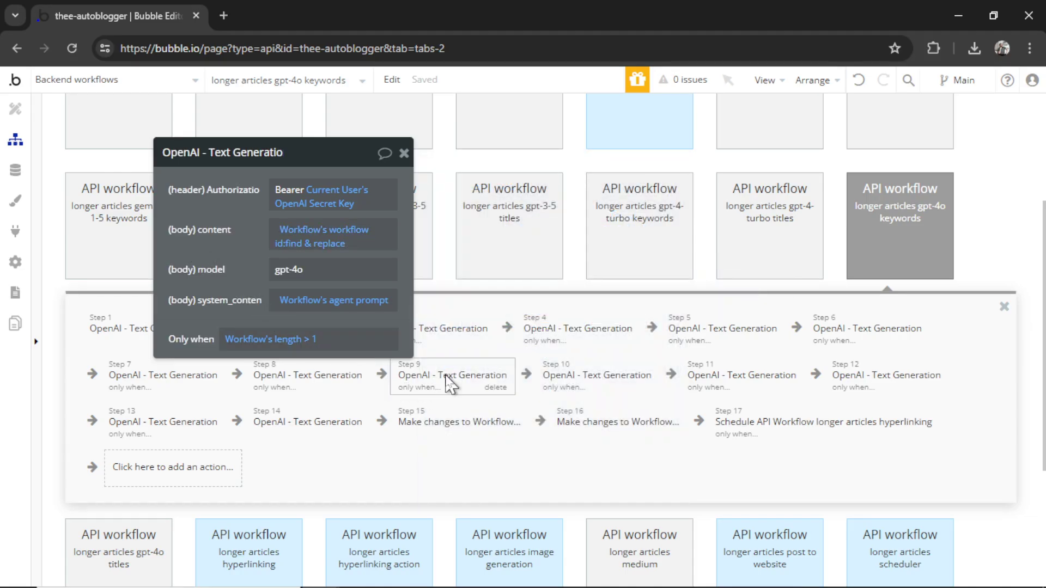
# - Reopen the prompt text and review step 13's conclusion prompt
pyautogui.click(326, 243)
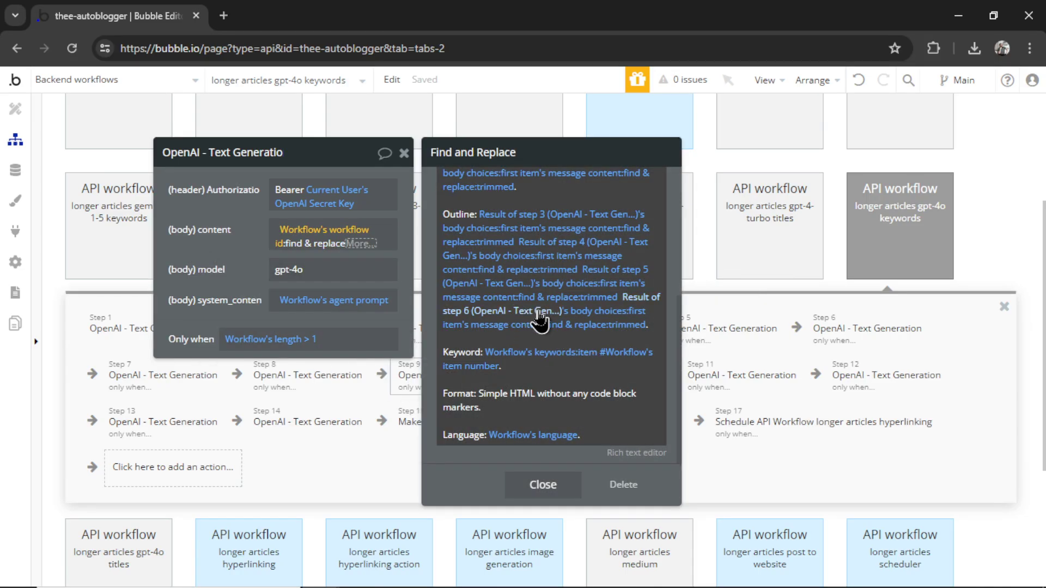
pyautogui.scroll(3, 521, 322)
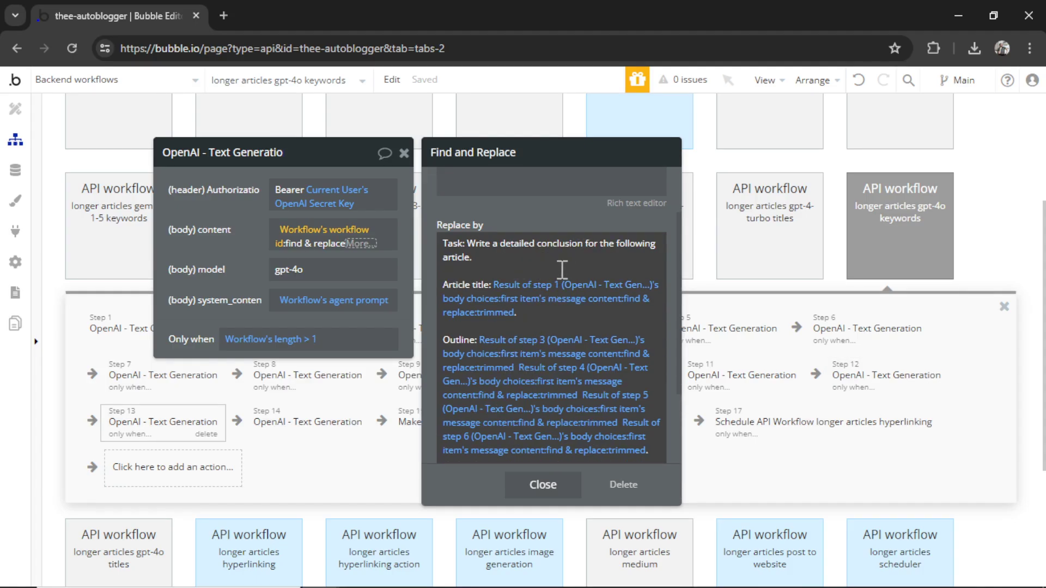
pyautogui.scroll(-1, 570, 375)
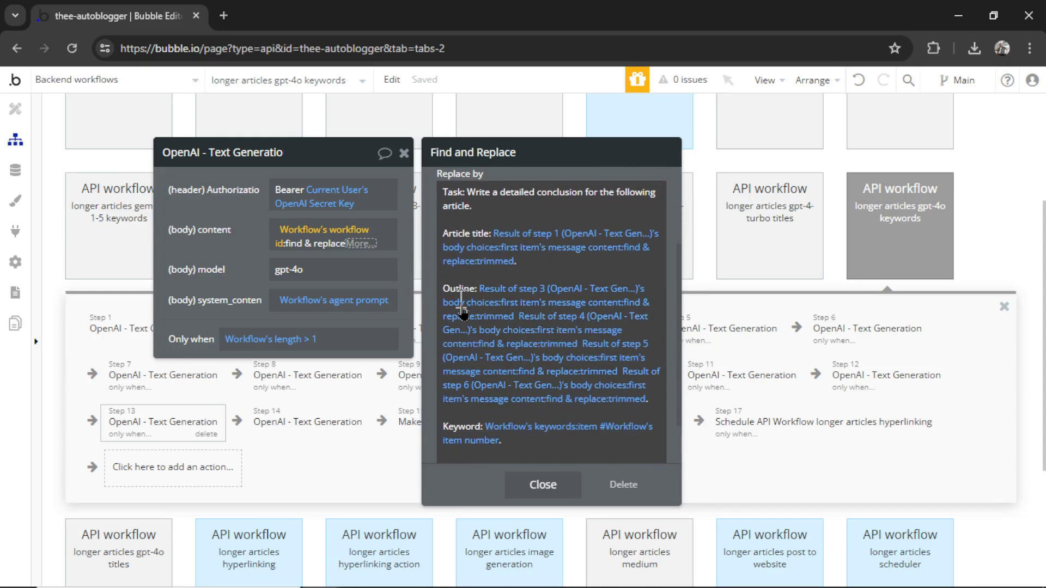
# - Close the prompt and inspect step 15, which stores the generated sections
pyautogui.press('Escape')
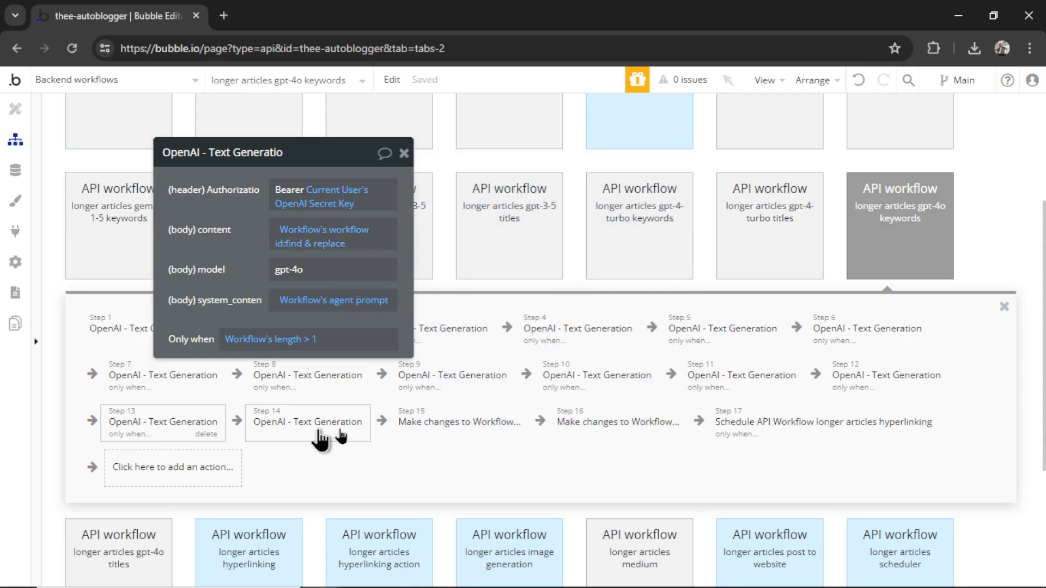
pyautogui.click(477, 436)
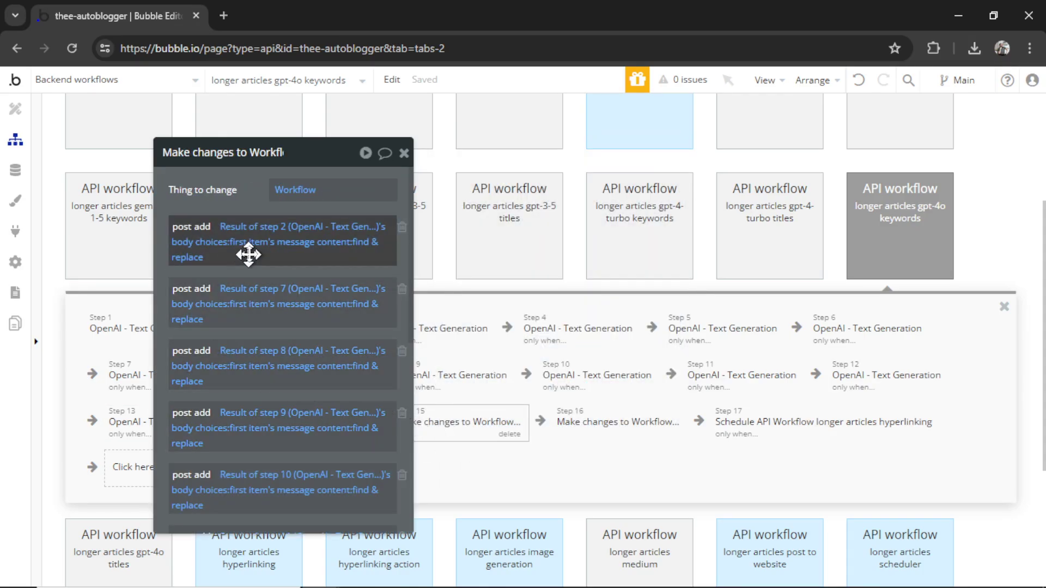
pyautogui.scroll(-3, 289, 321)
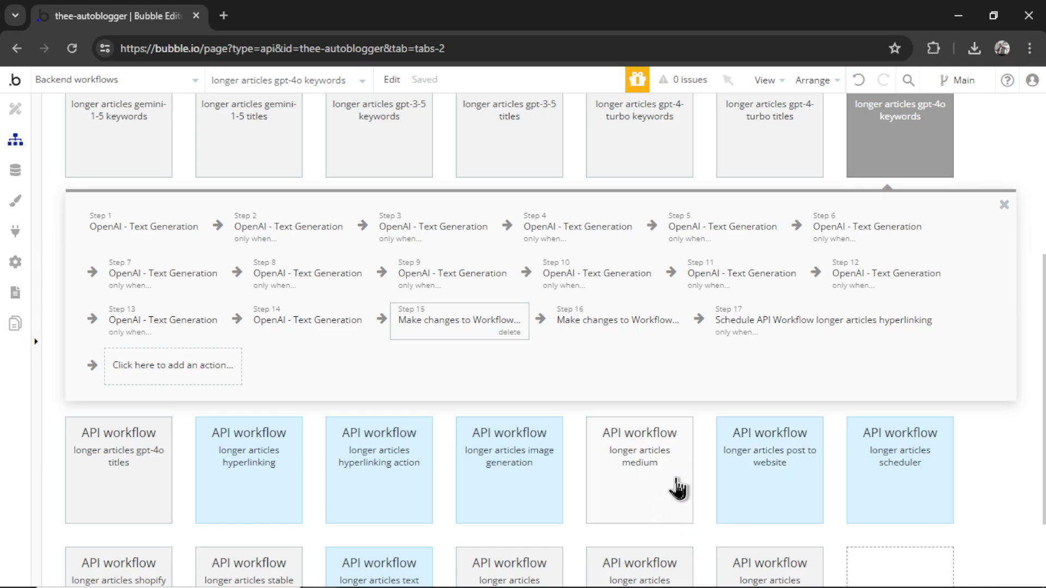
# - Open the 'longer articles medium' workflow and scroll its Create Post content template
pyautogui.click(676, 472)
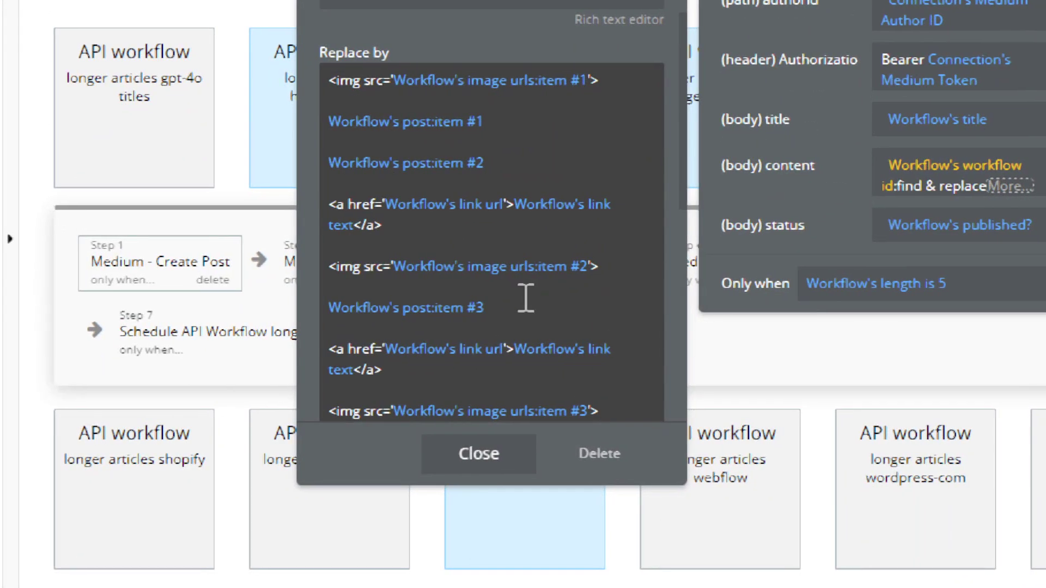
pyautogui.scroll(-5, 525, 298)
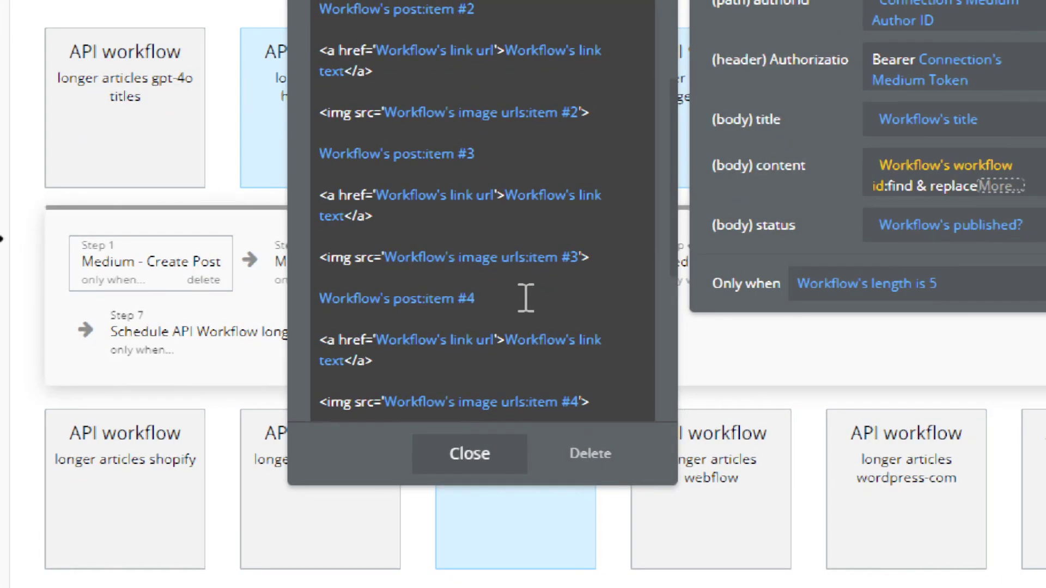
pyautogui.scroll(-5, 526, 298)
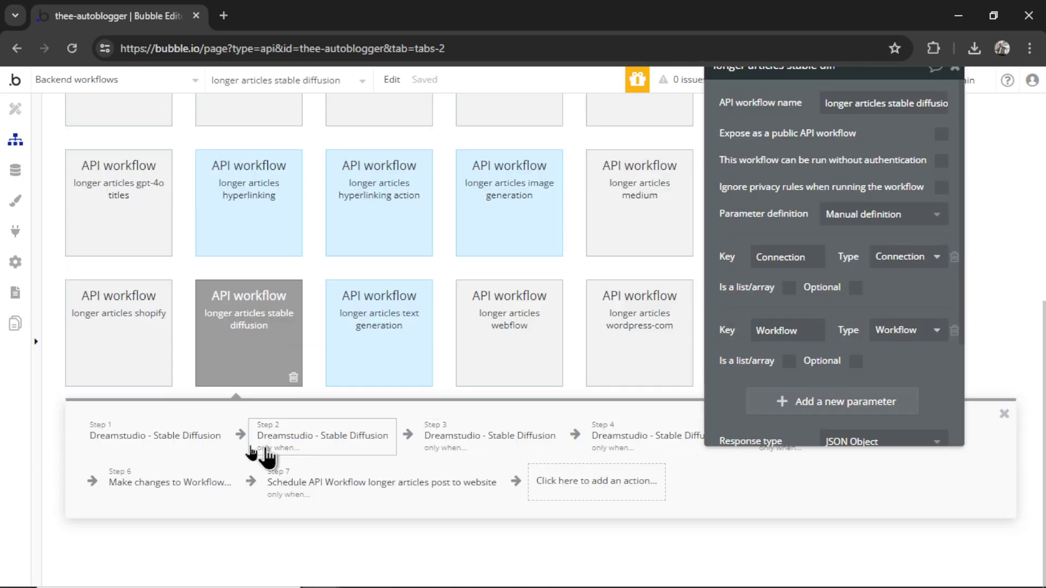
pyautogui.click(155, 436)
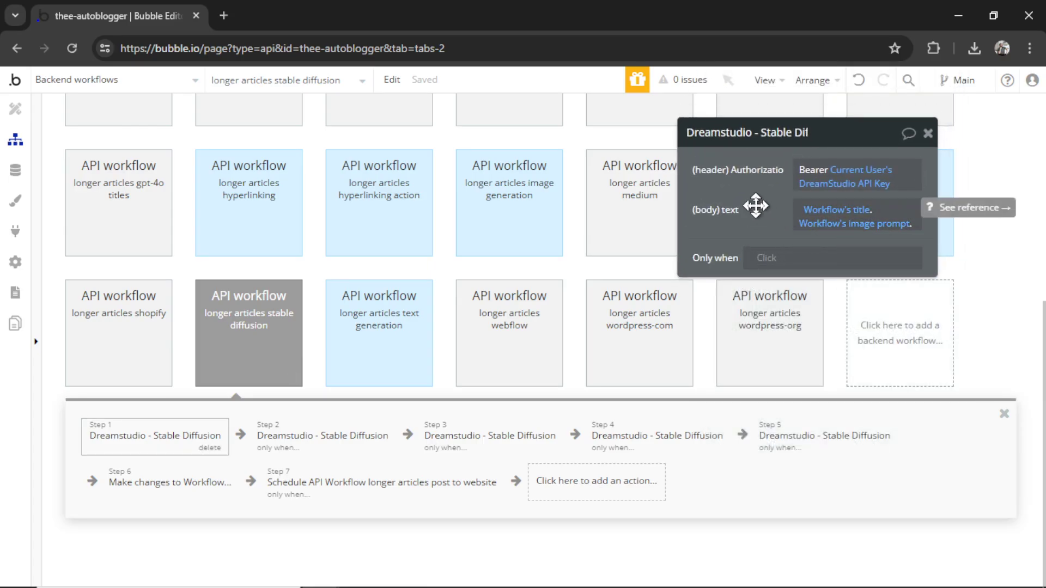
pyautogui.press('Right')
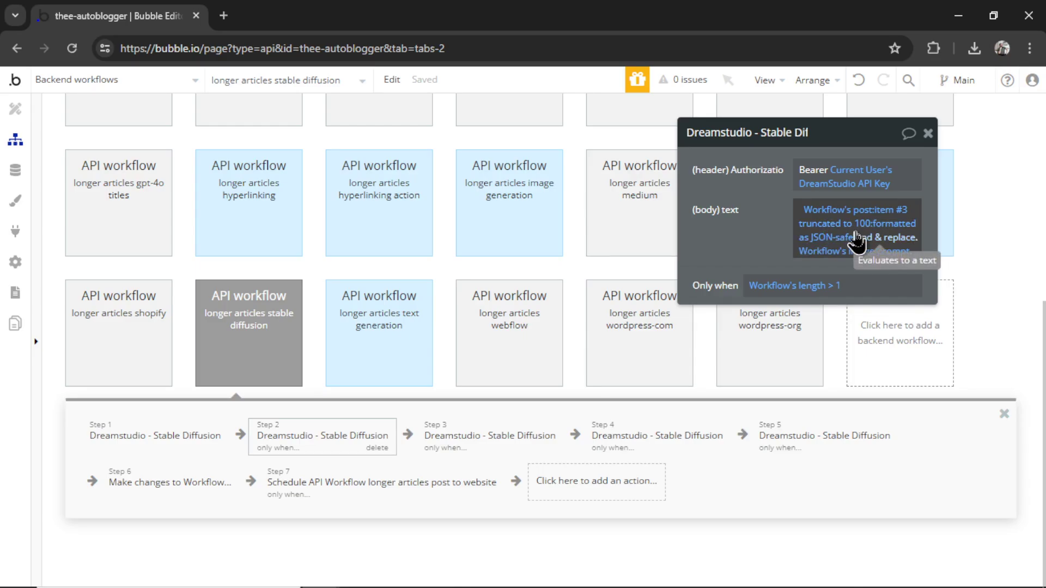
pyautogui.moveTo(740, 236); pyautogui.dragTo(708, 266)
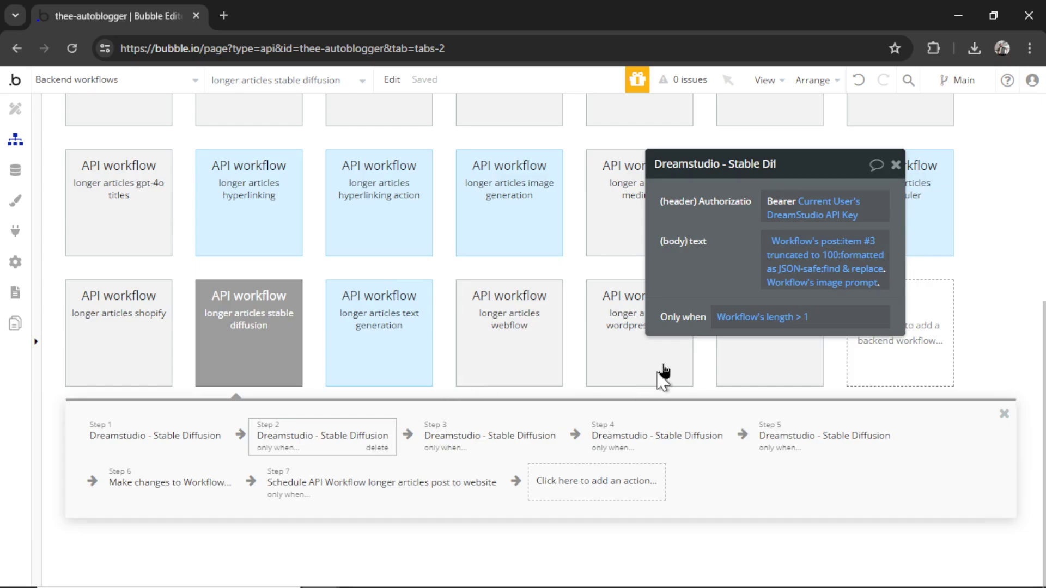
pyautogui.moveTo(724, 275); pyautogui.dragTo(679, 334)
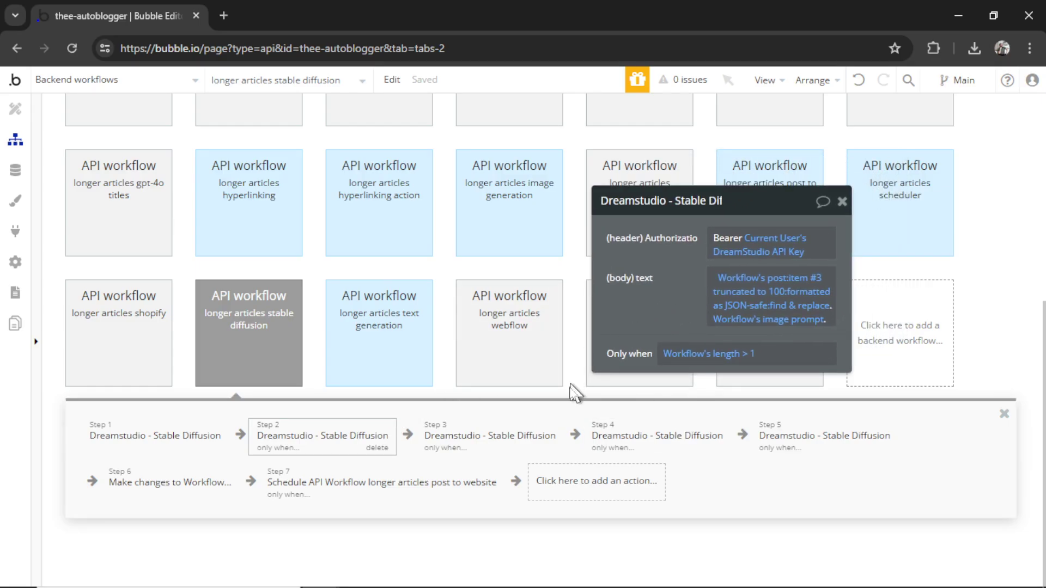
pyautogui.click(500, 444)
pyautogui.click(677, 448)
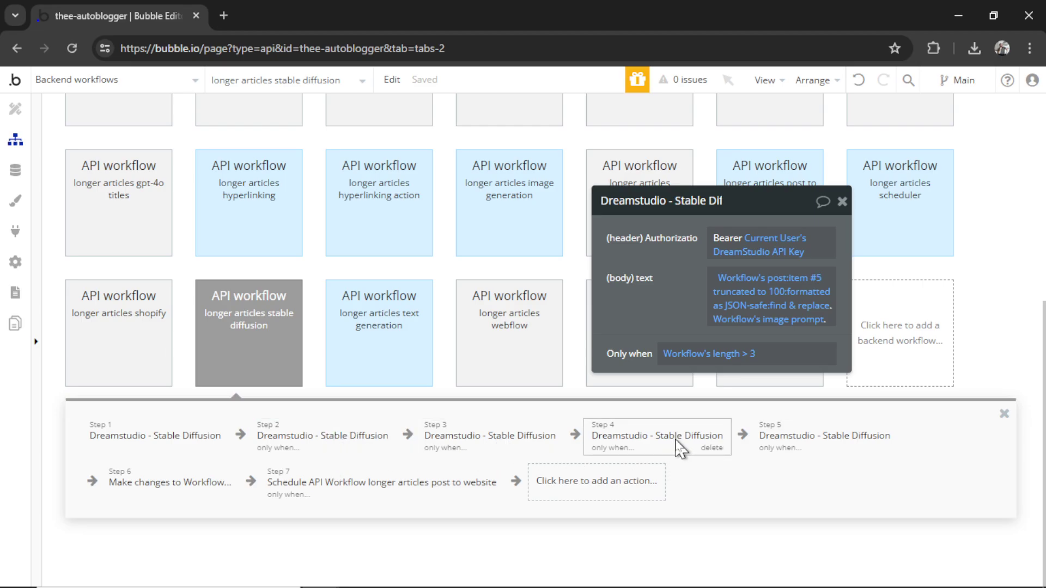
pyautogui.click(847, 447)
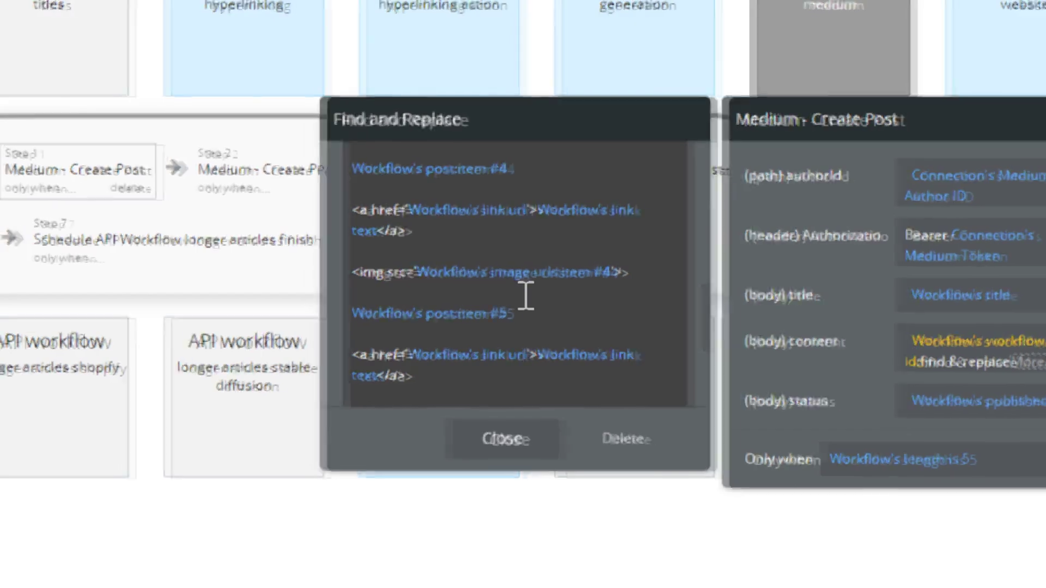
pyautogui.scroll(-5, 526, 297)
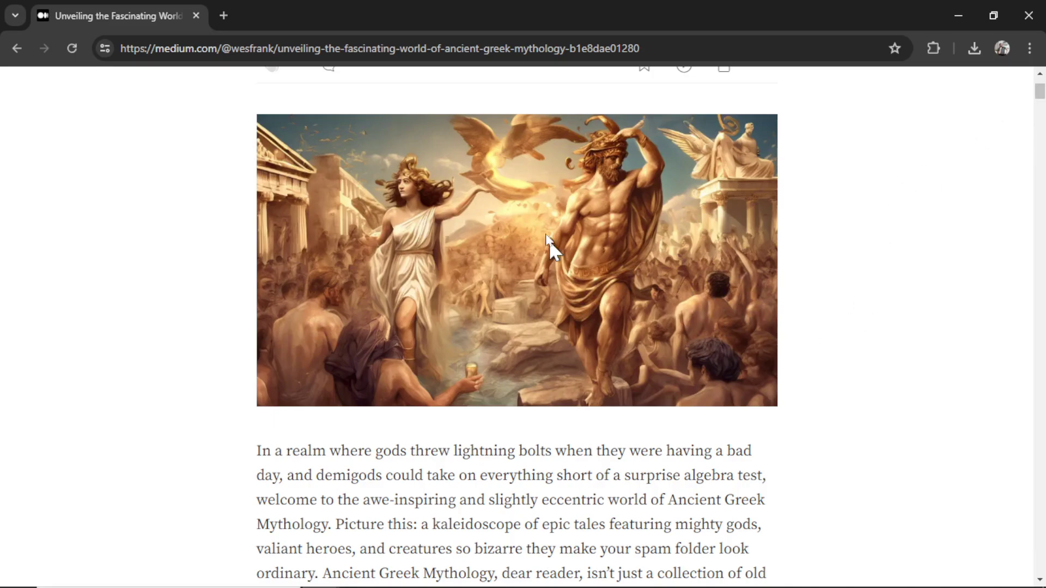
# - Scroll through the Ancient Greek Mythology article, highlighting headings like 'Major Gods and Goddesses in Ancient Greek Mythology'
pyautogui.scroll(-4, 1000, 201)
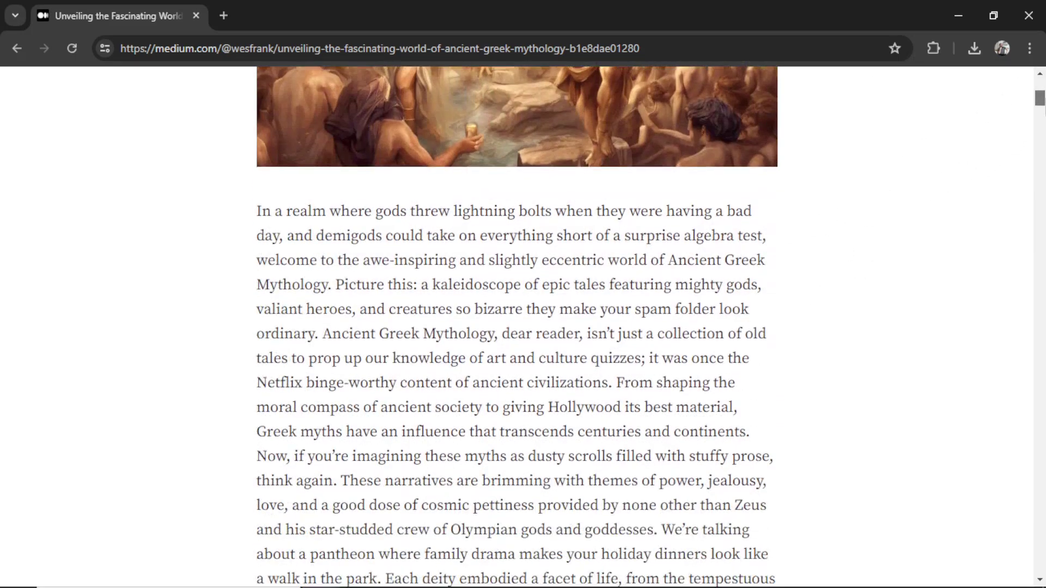
pyautogui.scroll(-20, 516, 327)
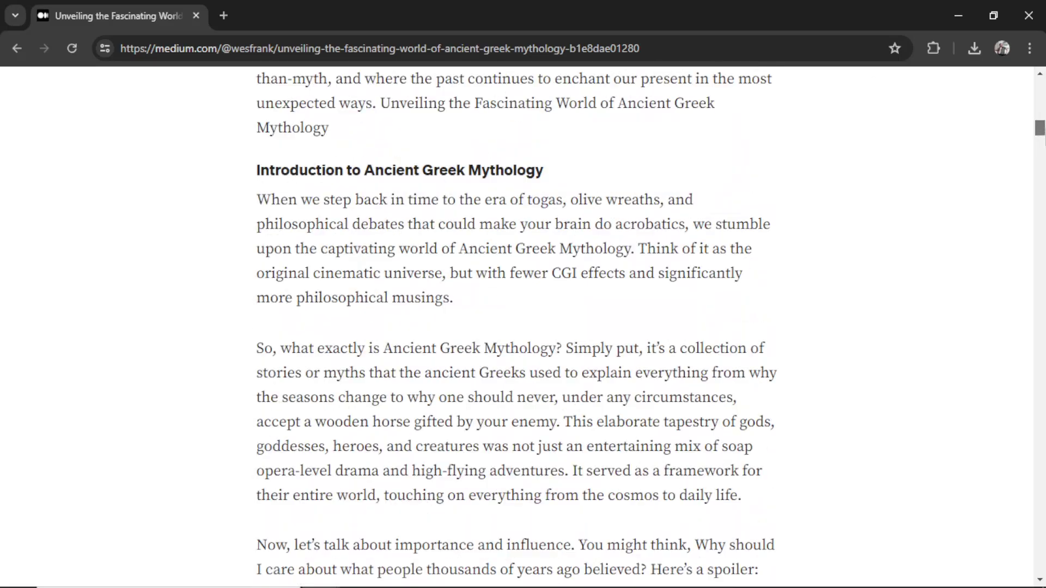
pyautogui.scroll(-15, 516, 327)
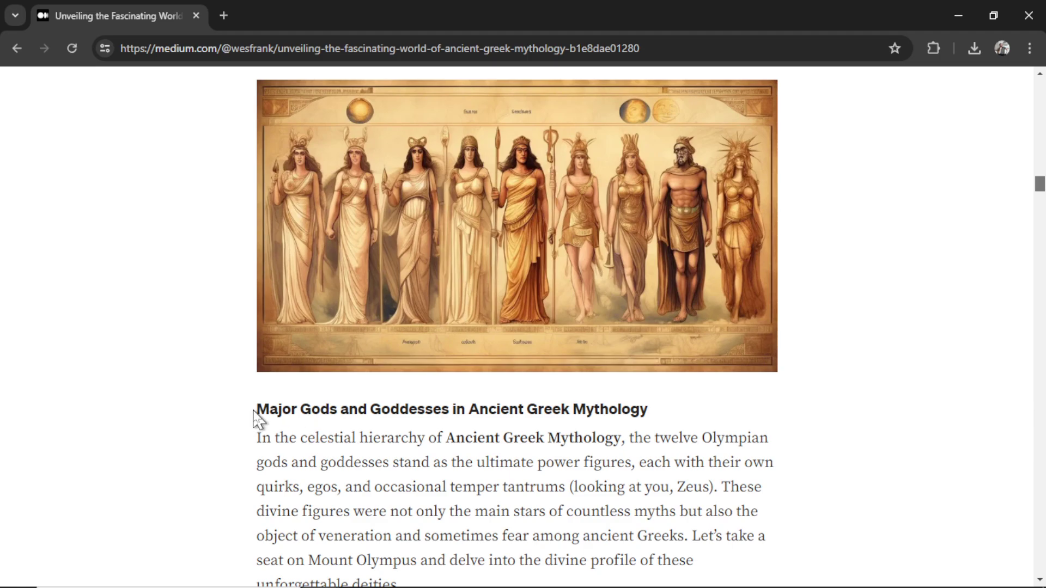
pyautogui.moveTo(254, 409); pyautogui.dragTo(657, 422)
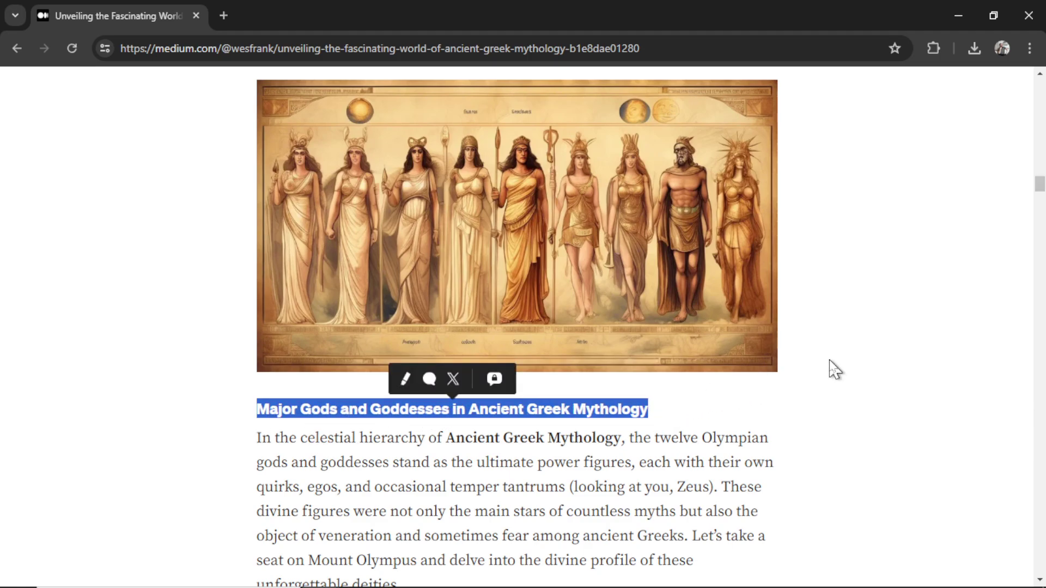
pyautogui.moveTo(1040, 185); pyautogui.dragTo(1040, 274)
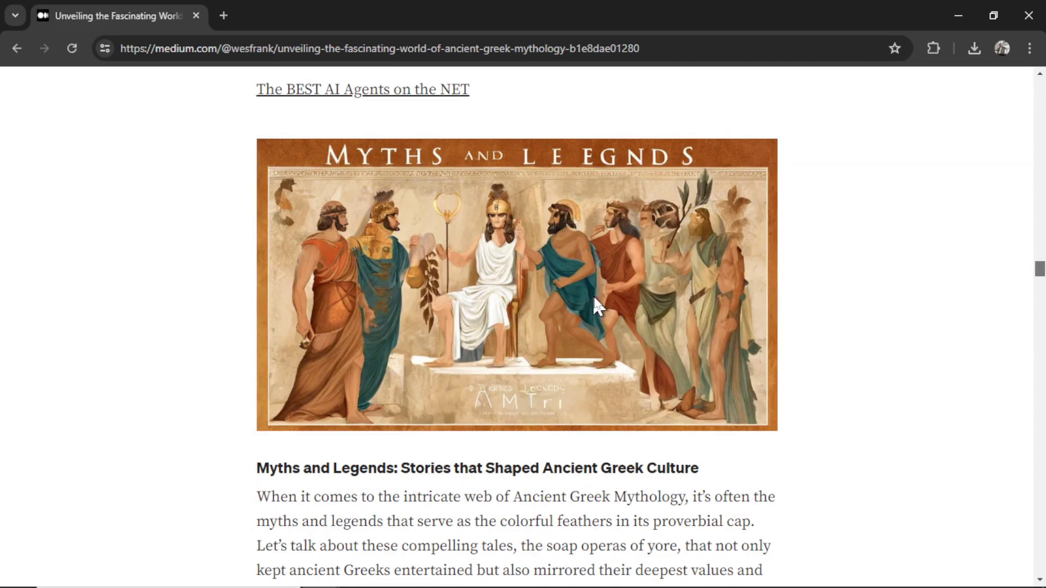
pyautogui.scroll(1, 545, 326)
pyautogui.moveTo(257, 519); pyautogui.dragTo(705, 525)
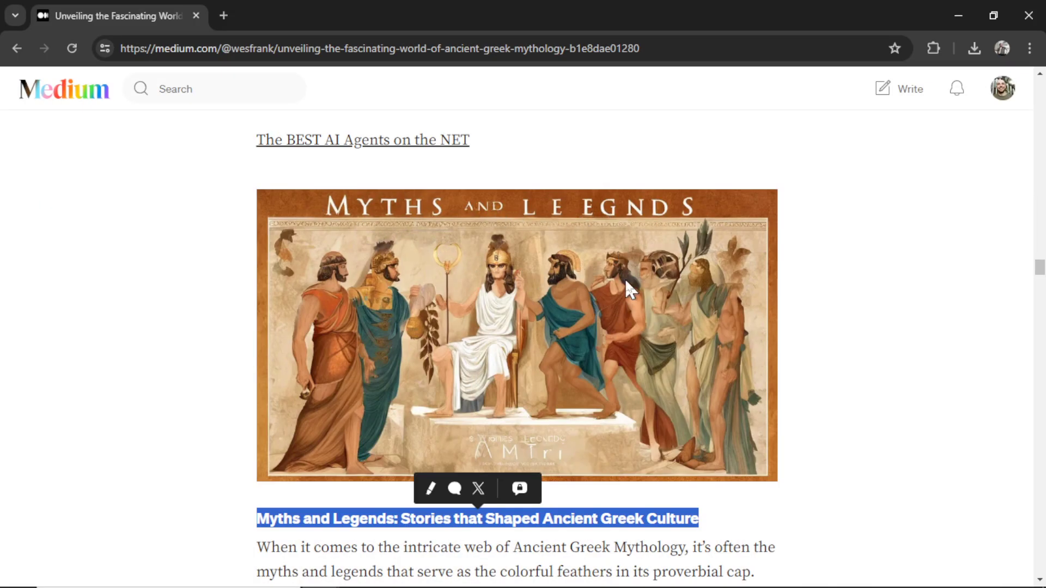
pyautogui.click(1041, 335)
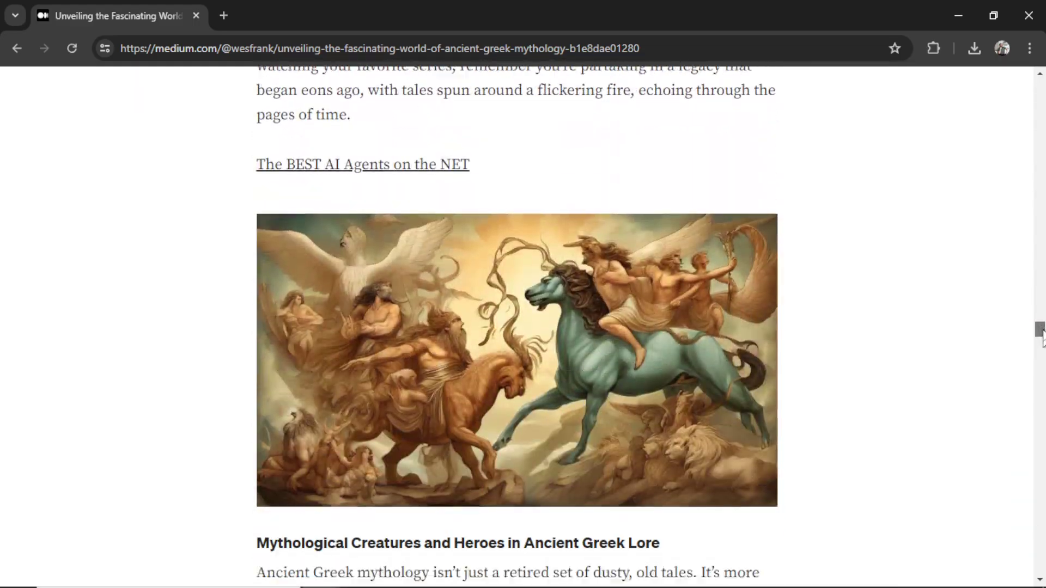
pyautogui.scroll(-3, 1041, 335)
pyautogui.moveTo(257, 331); pyautogui.dragTo(512, 338)
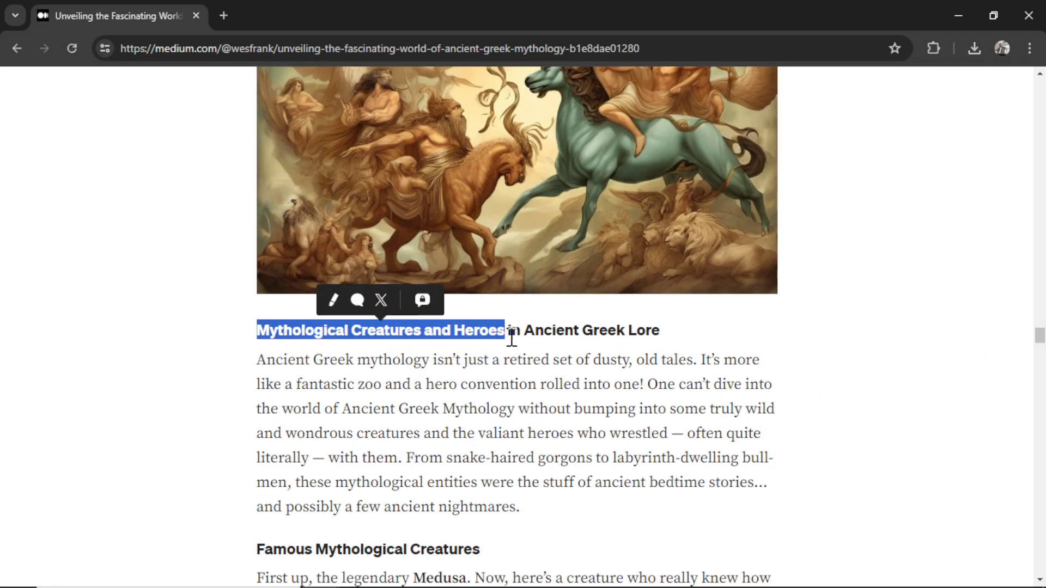
pyautogui.scroll(3, 768, 365)
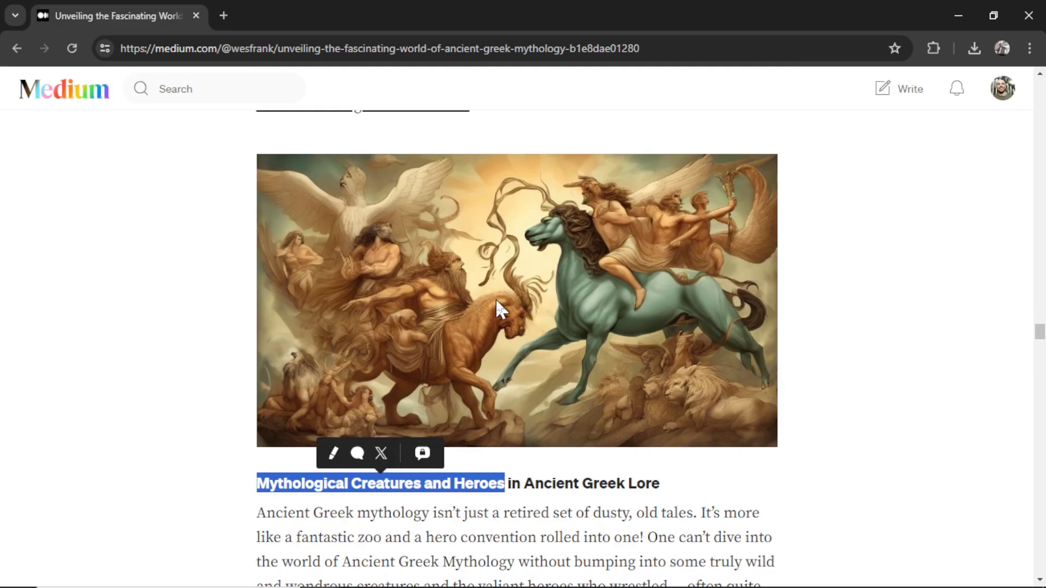
pyautogui.moveTo(1039, 333); pyautogui.dragTo(1035, 490)
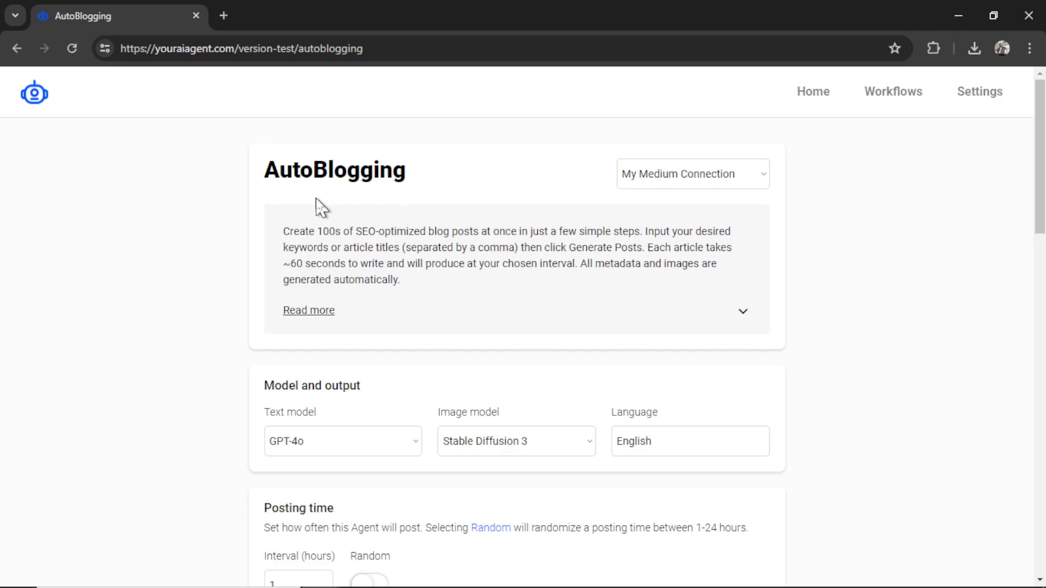
# - Highlight the AutoBlogging title on the youraiagent.com version-test page
pyautogui.moveTo(266, 170); pyautogui.dragTo(407, 166)
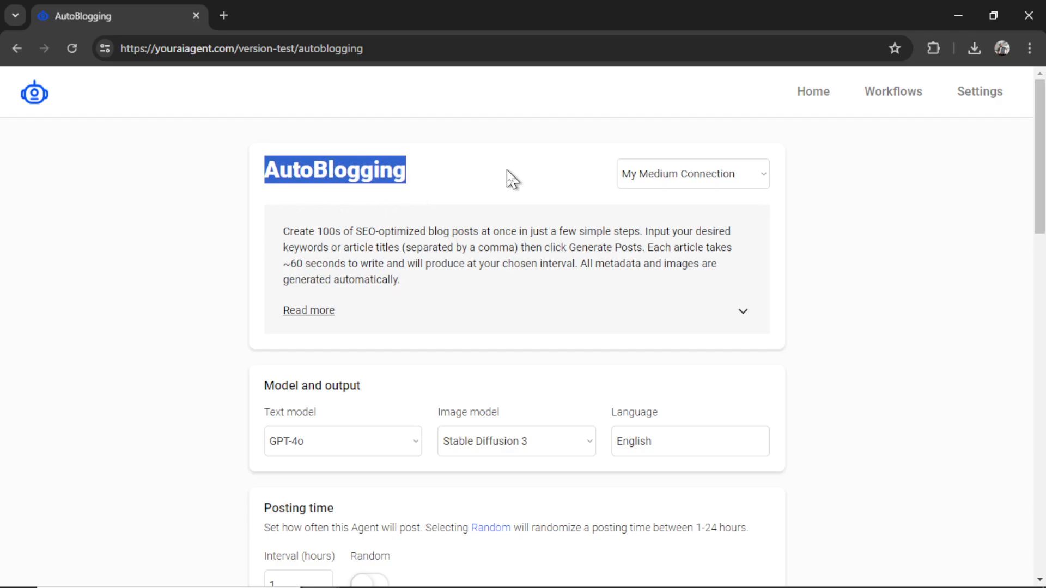